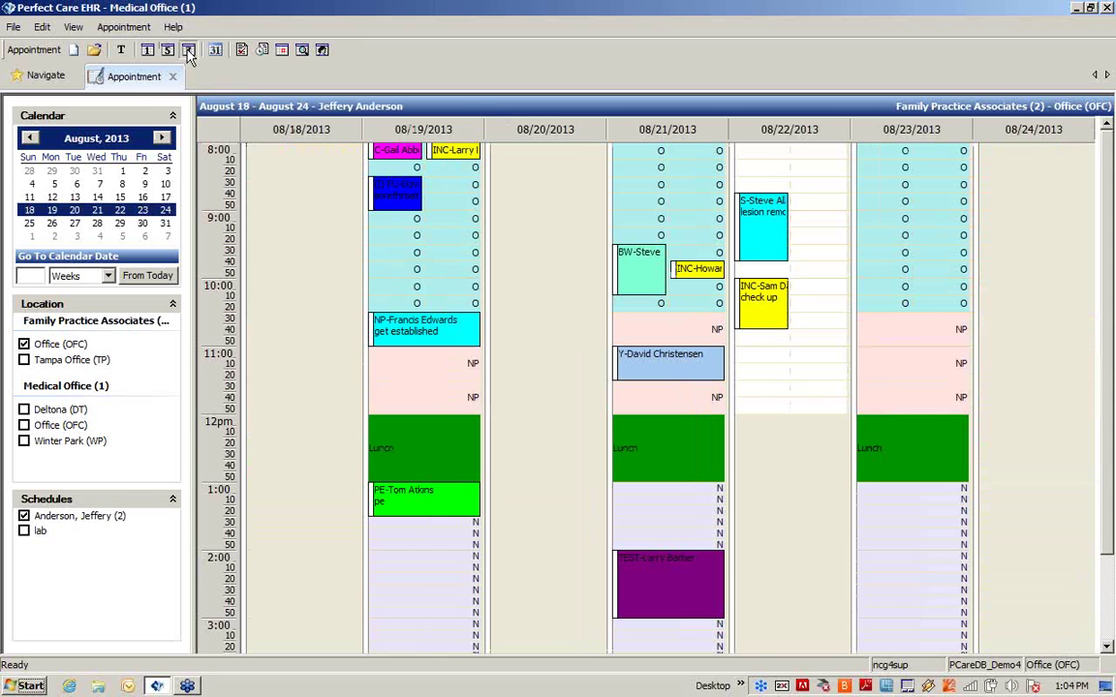
Step: Switch the calendar to a single-day view of August 23, 2013
left_click(169, 52)
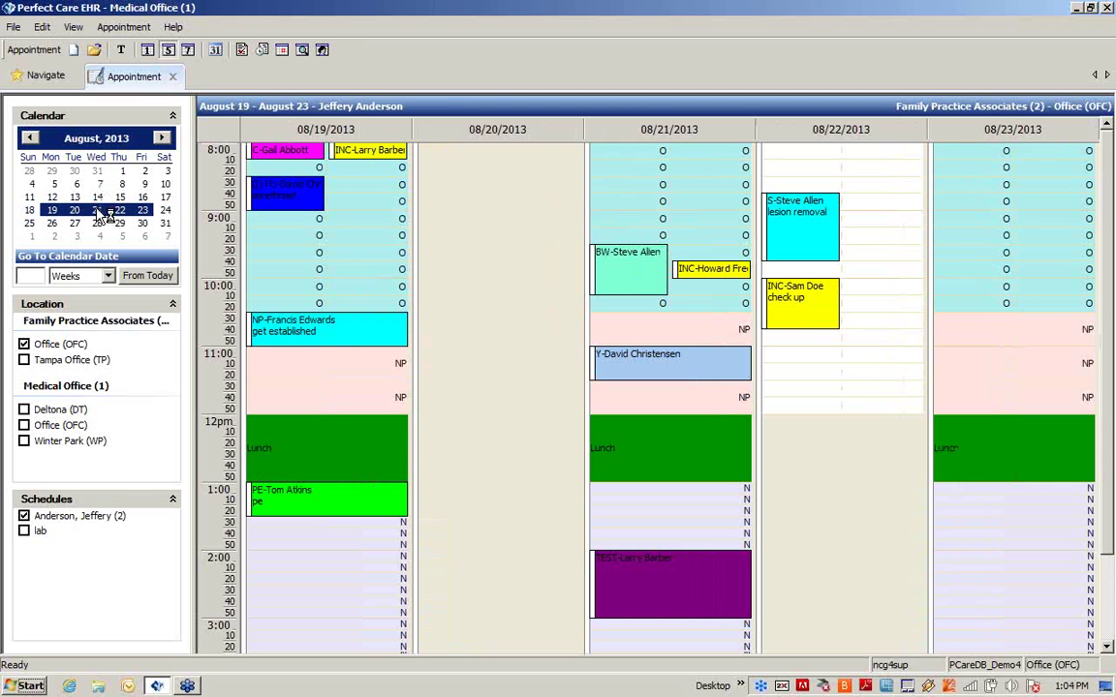
left_click(148, 51)
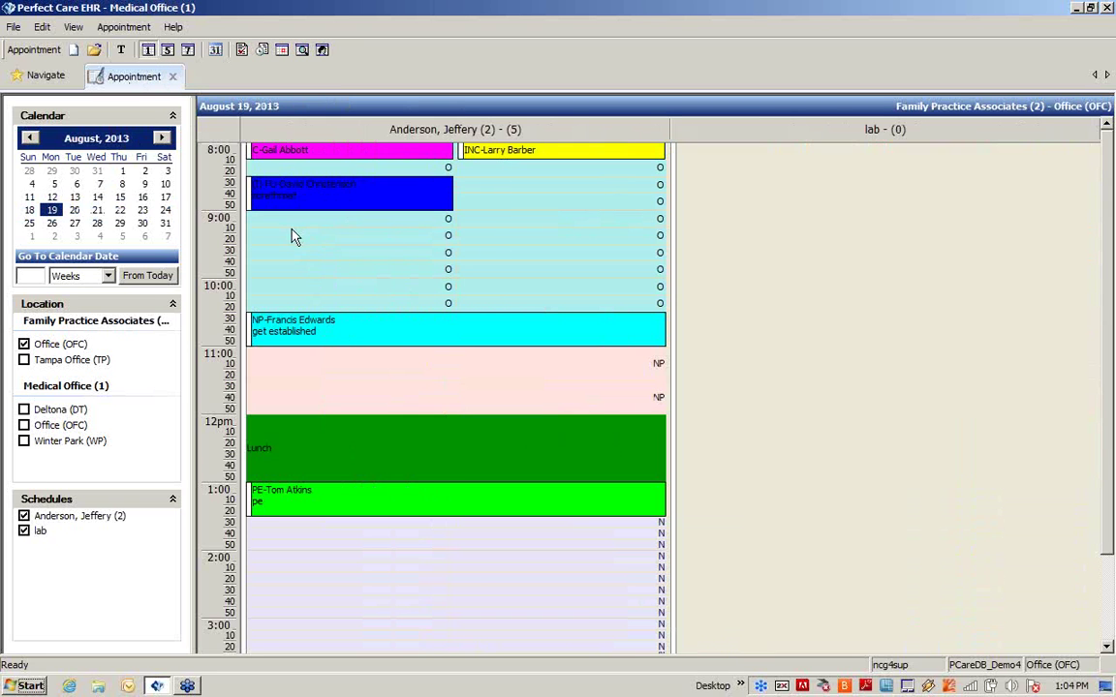
left_click(142, 210)
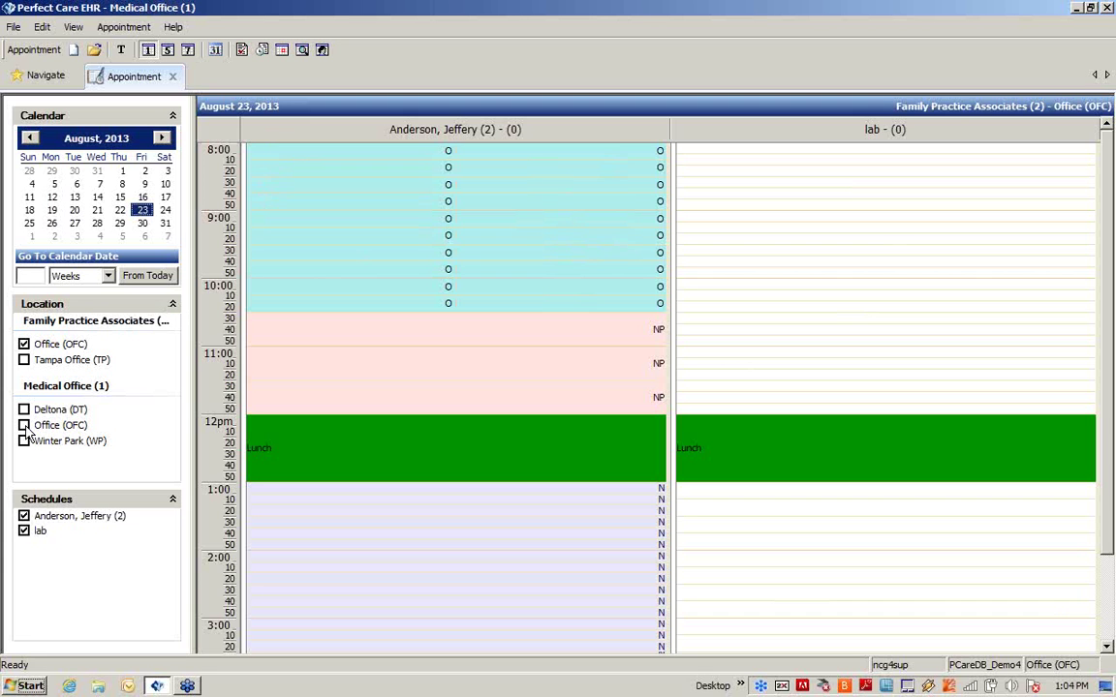
Step: Hide the provider's schedule so only the lab schedule is displayed
left_click(25, 533)
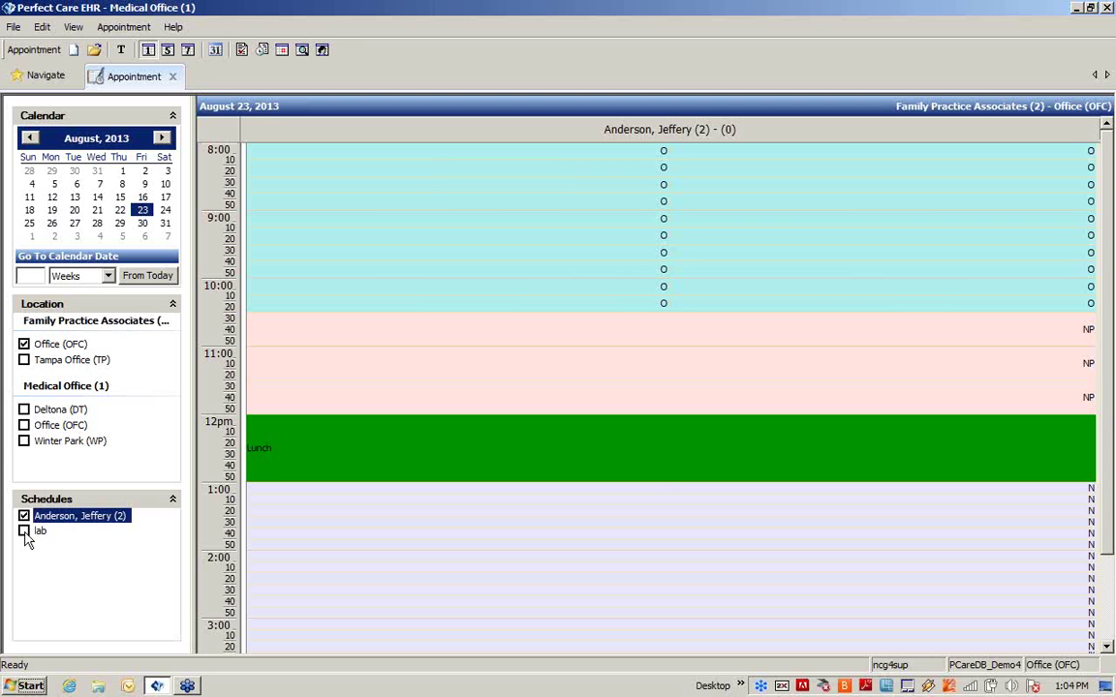
left_click(25, 533)
left_click(24, 517)
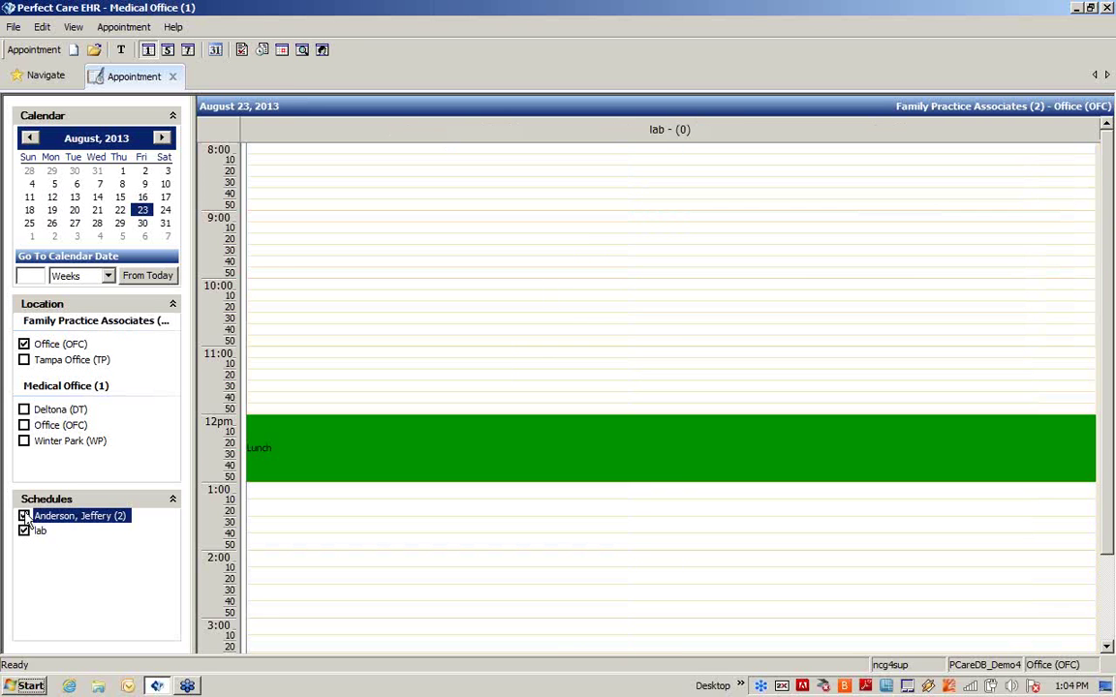
Step: Show the provider's schedule again and set the location back to Office (OFC) after trying Tampa Office (TP)
left_click(25, 517)
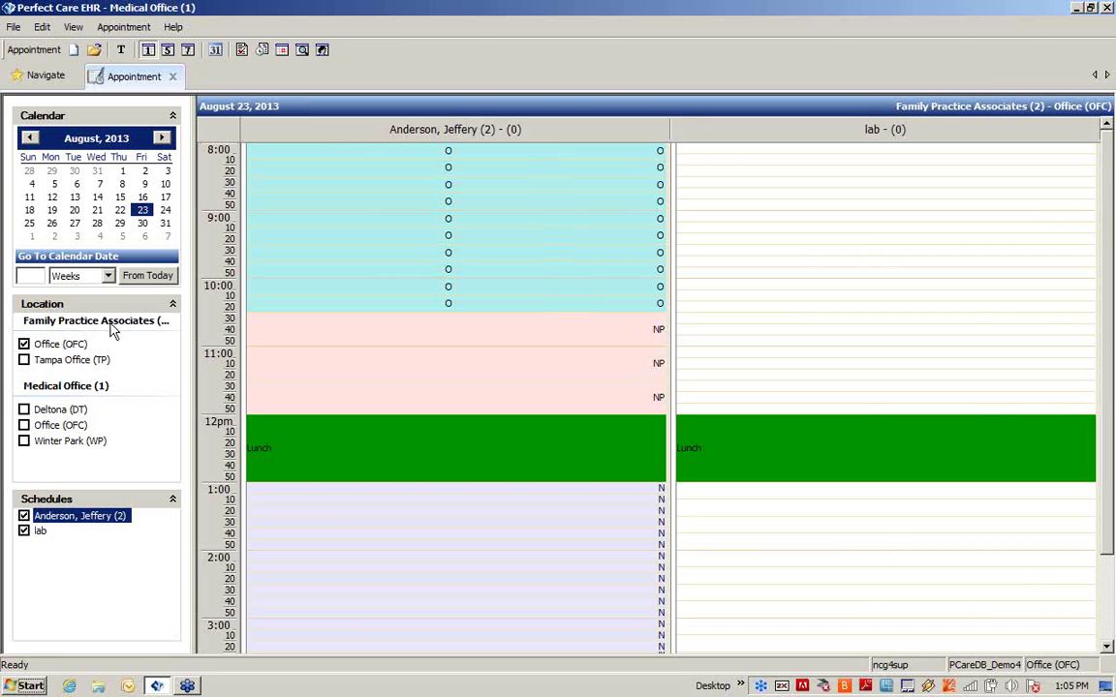
left_click(24, 360)
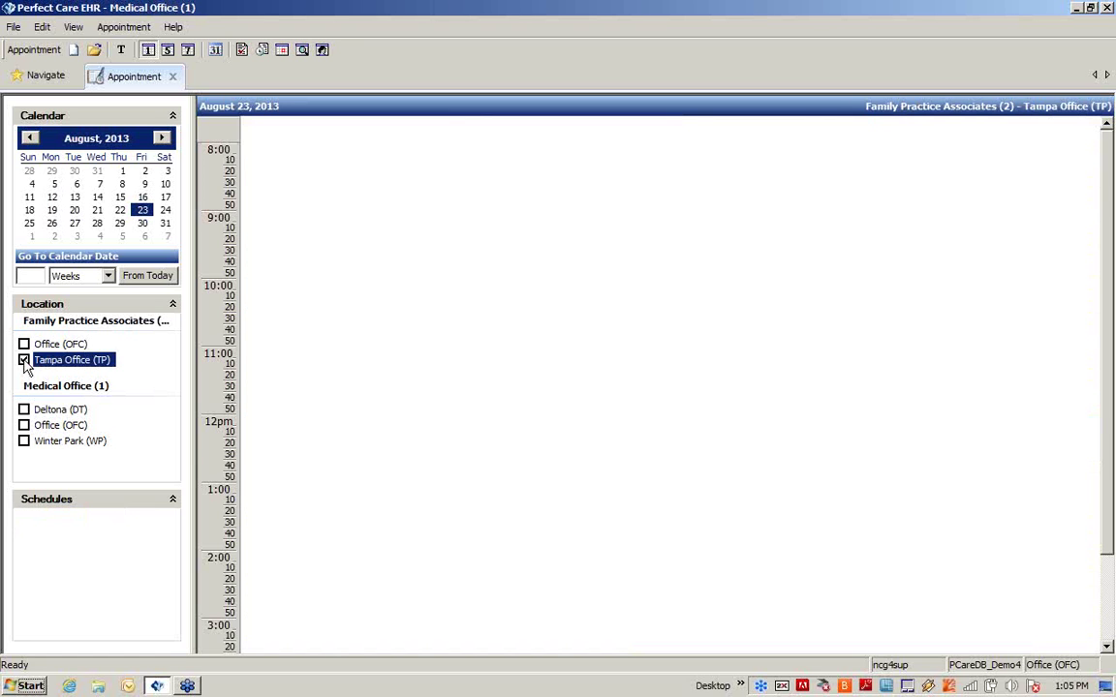
left_click(24, 344)
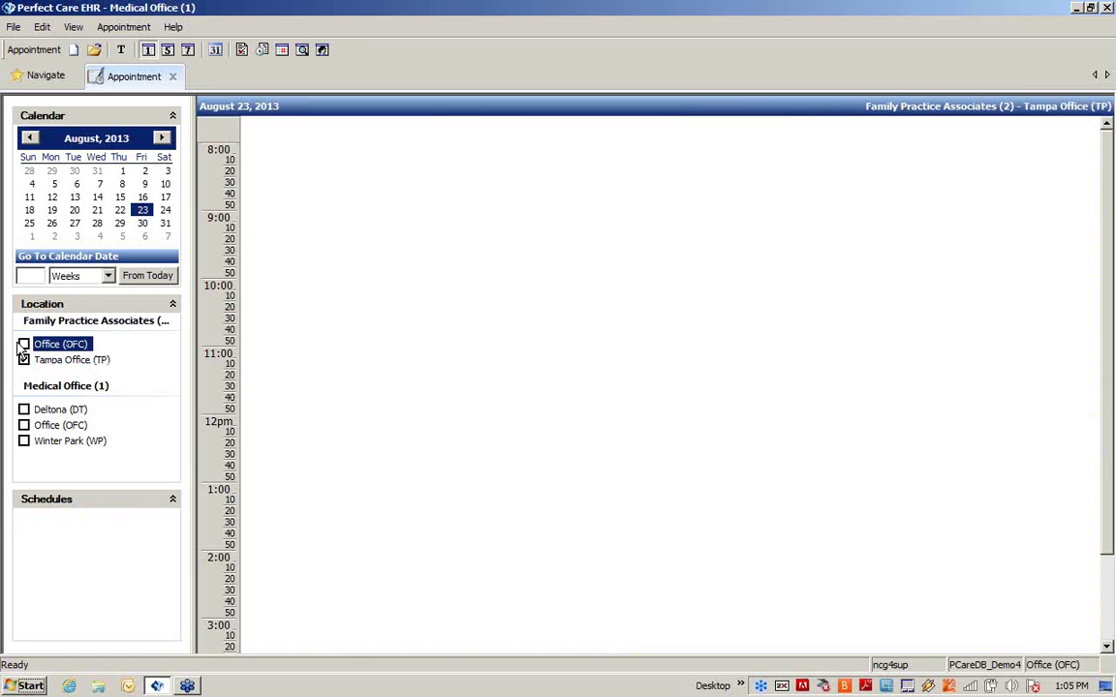
left_click(24, 344)
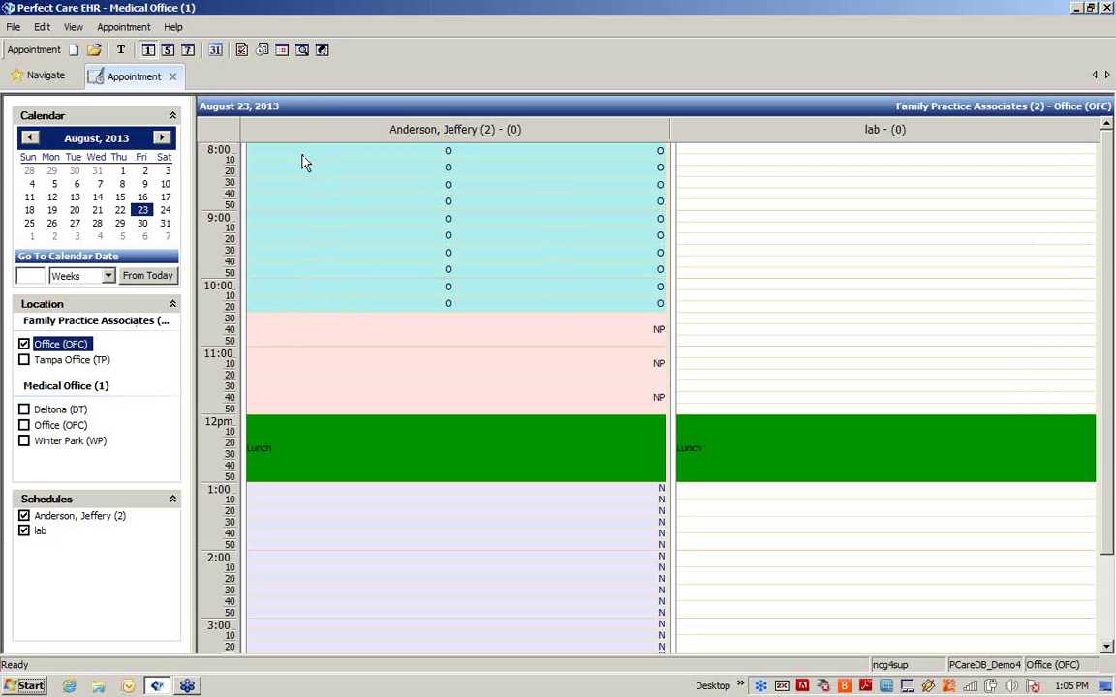
Step: Go to August 27 and bring up booking options for the provider's 11:00 slot
left_click(74, 224)
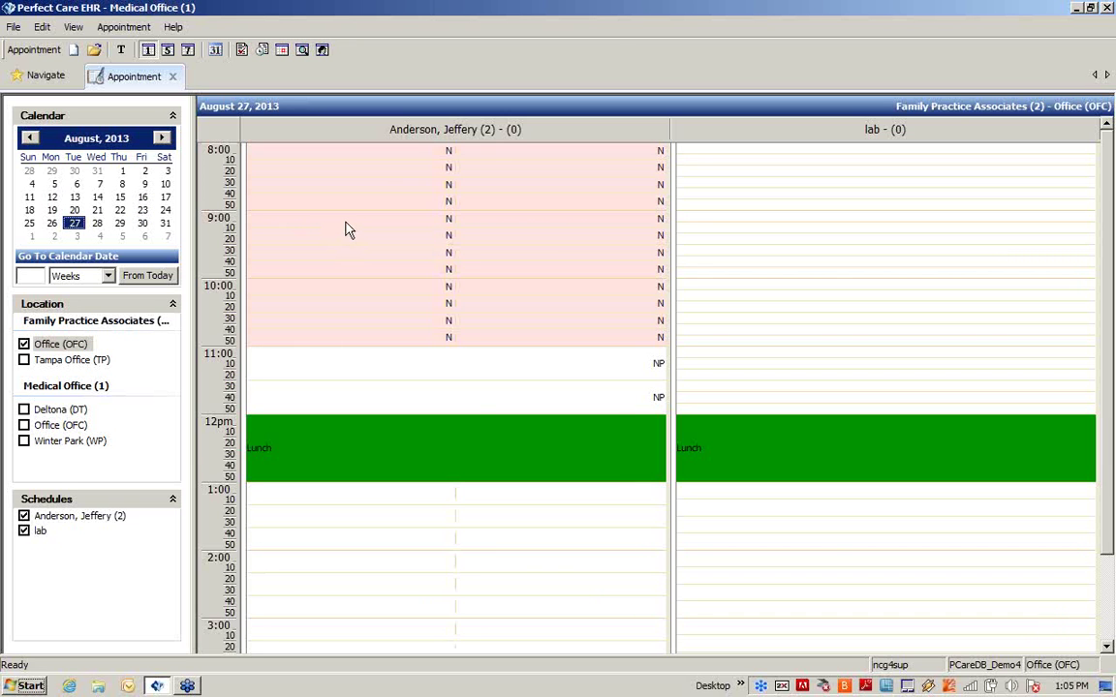
right_click(312, 372)
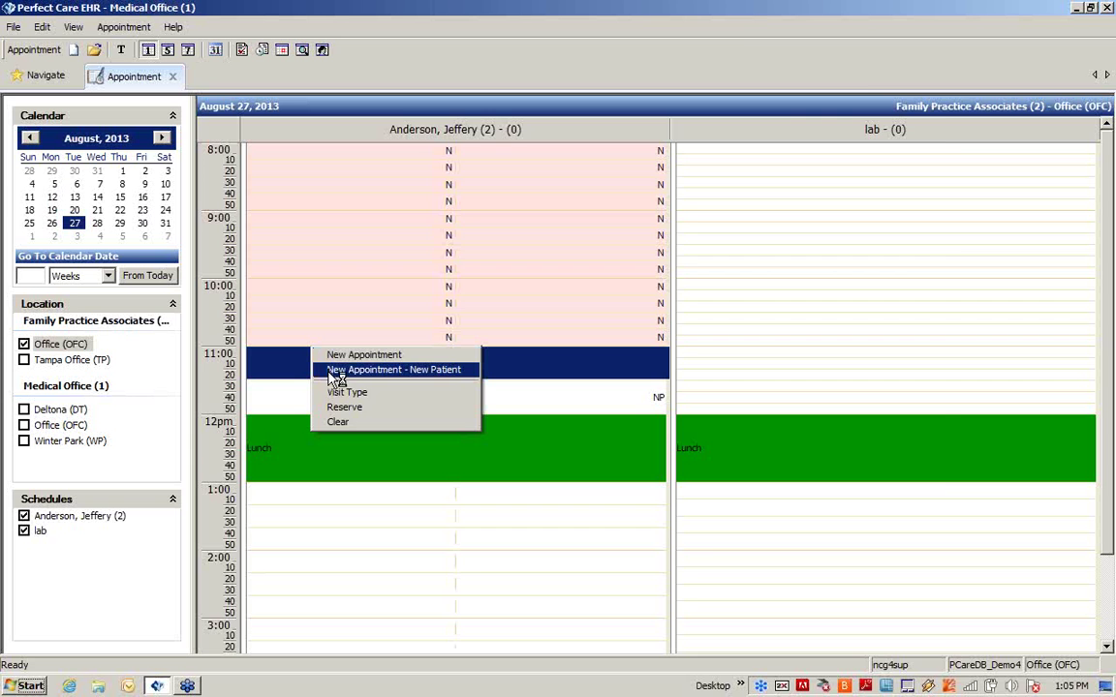
Step: Start a New Appointment - New Patient, created with New Patient status instead of an account number
left_click(329, 370)
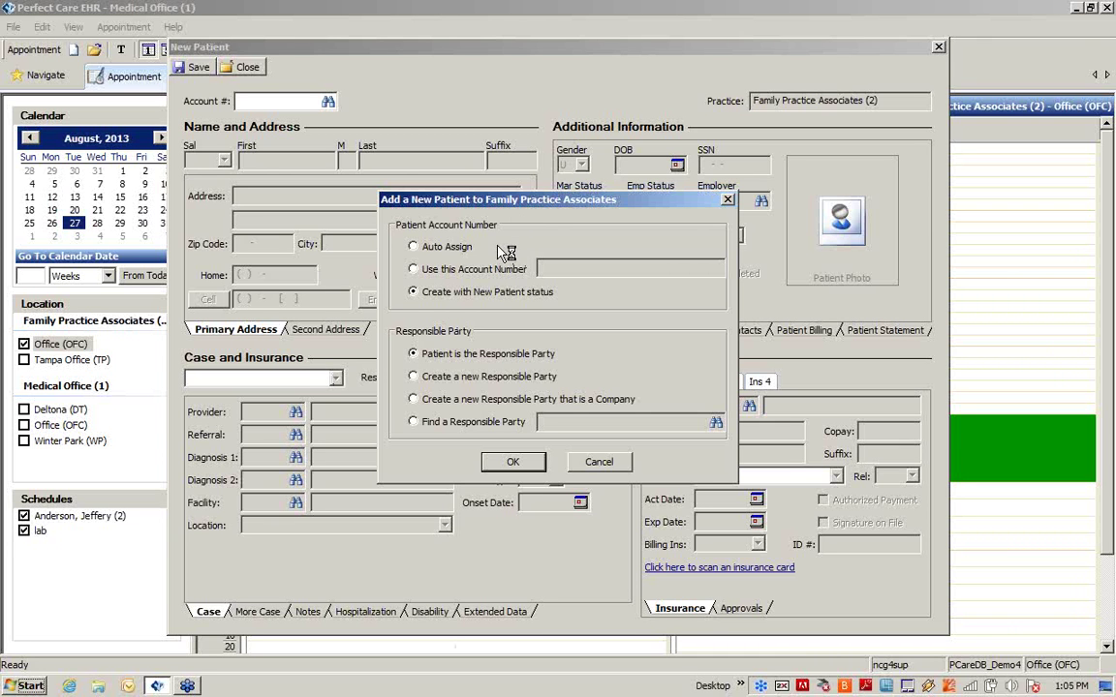
left_click(441, 271)
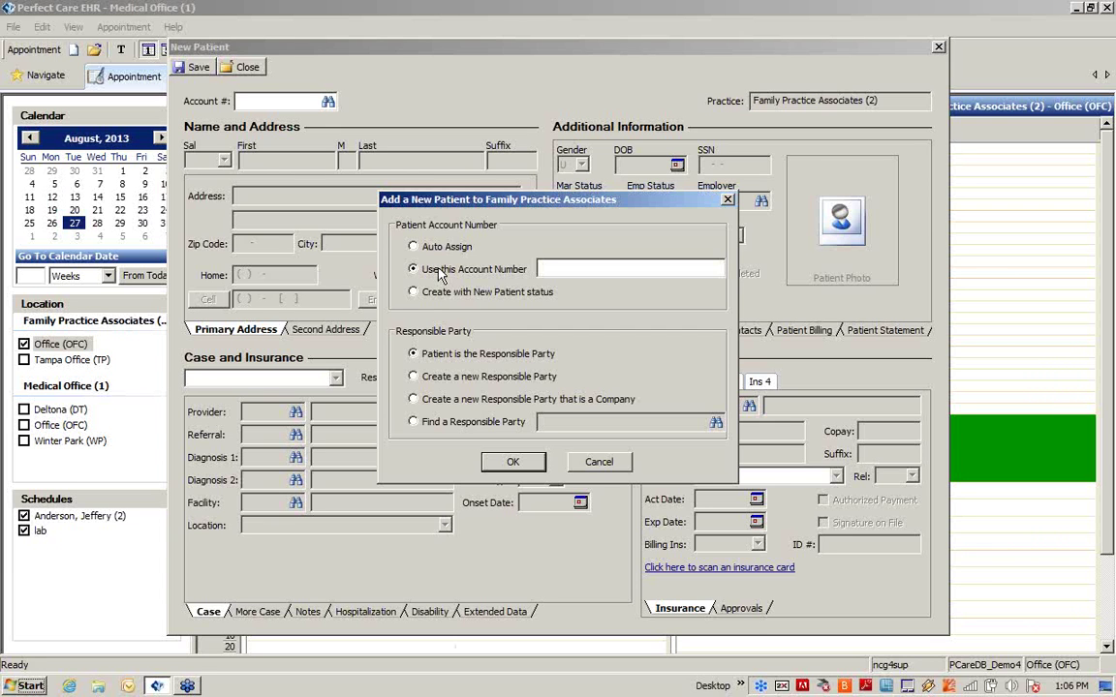
left_click(446, 293)
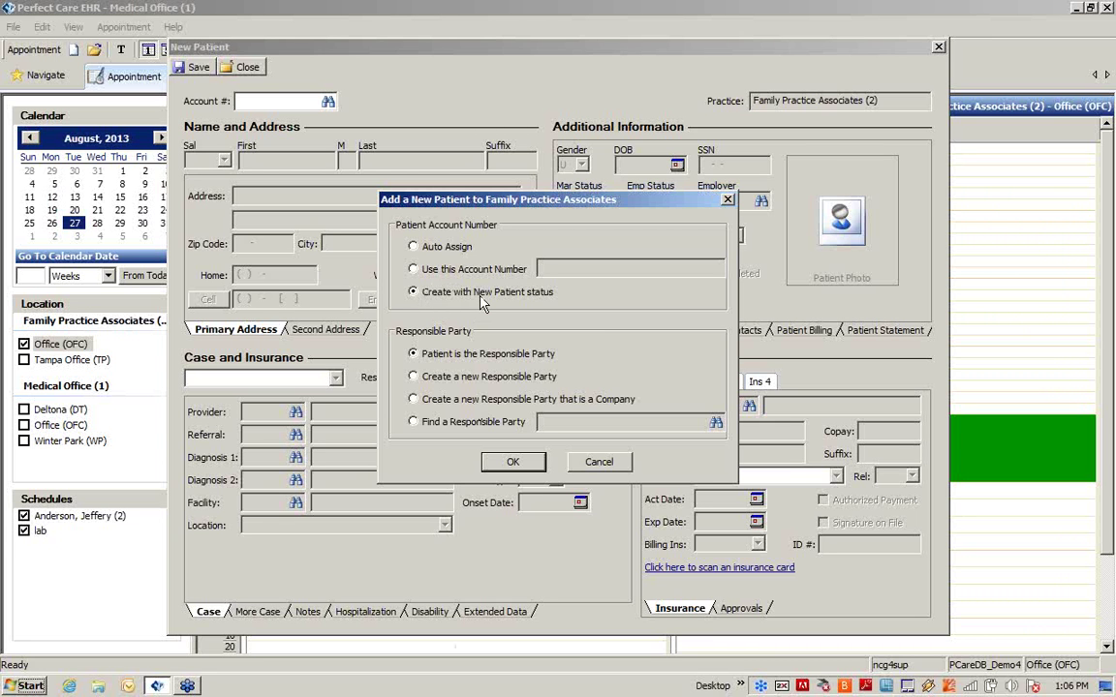
left_click(528, 463)
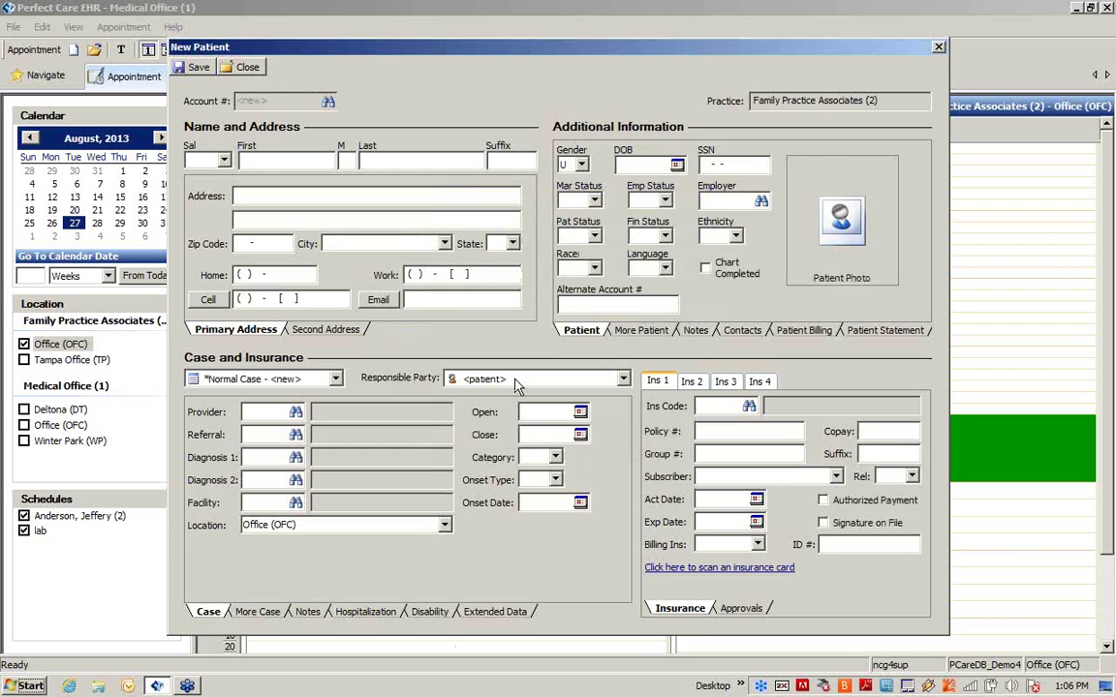
Step: Enter the new patient's first name, last name and home phone number
key("Tab")
key("Tab")
left_click(266, 274)
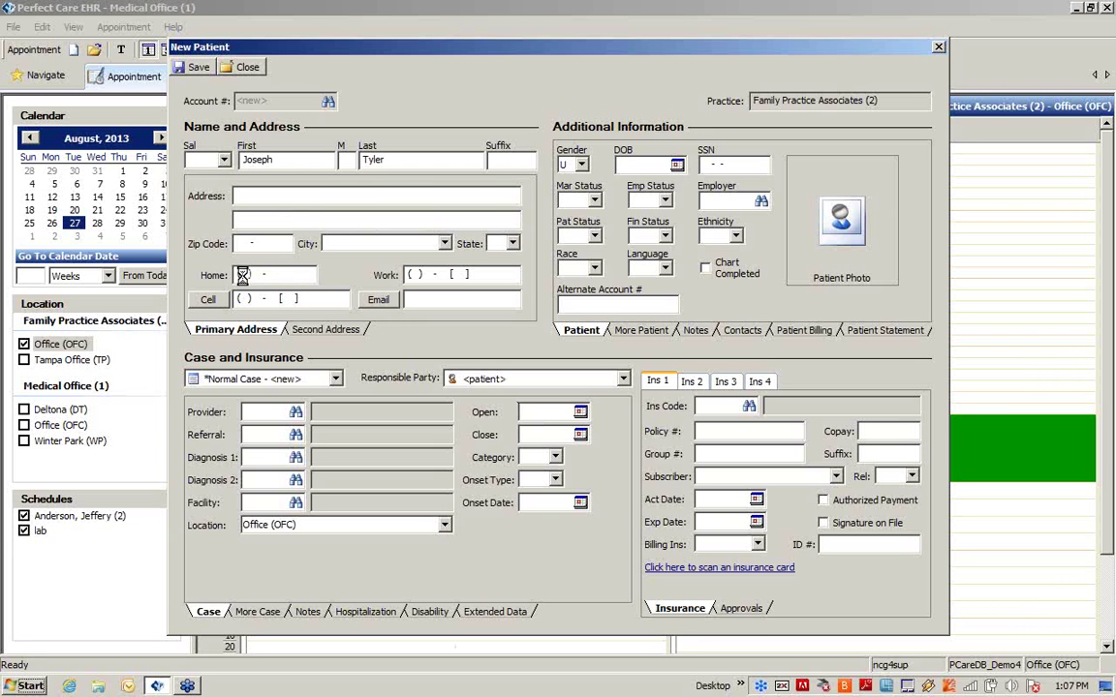
Step: Enter the patient's street address, zip code, city and state, and save the record
left_click(315, 195)
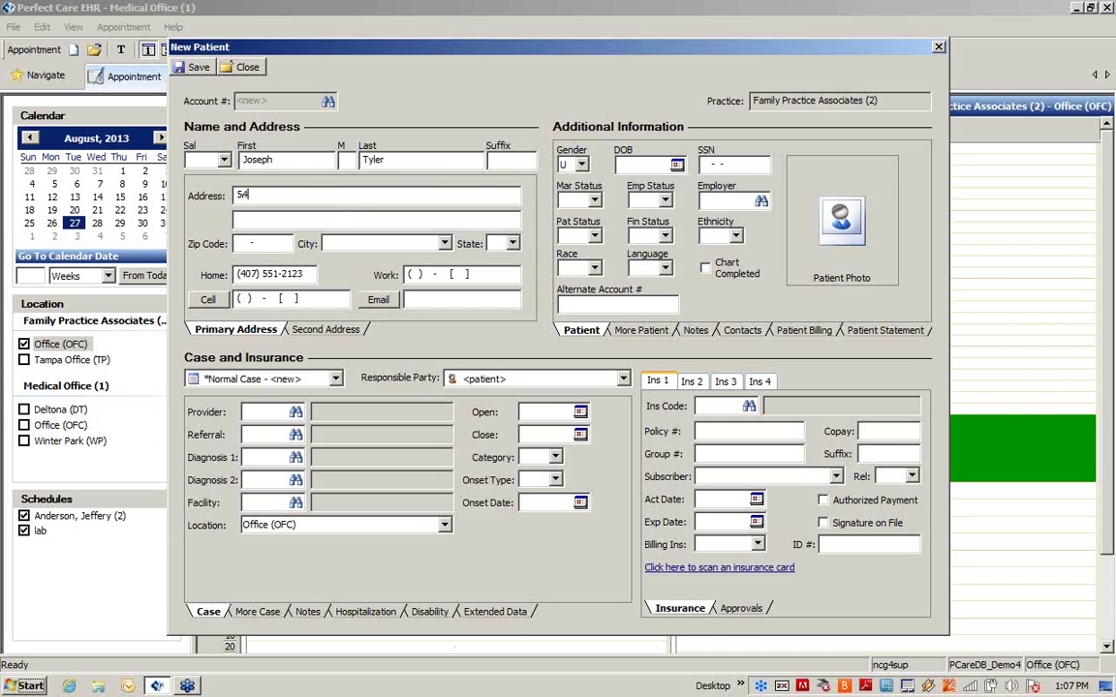
key("Tab")
key("Tab")
type("32808")
key("Tab")
type("Orlando")
key("Tab")
type("FL")
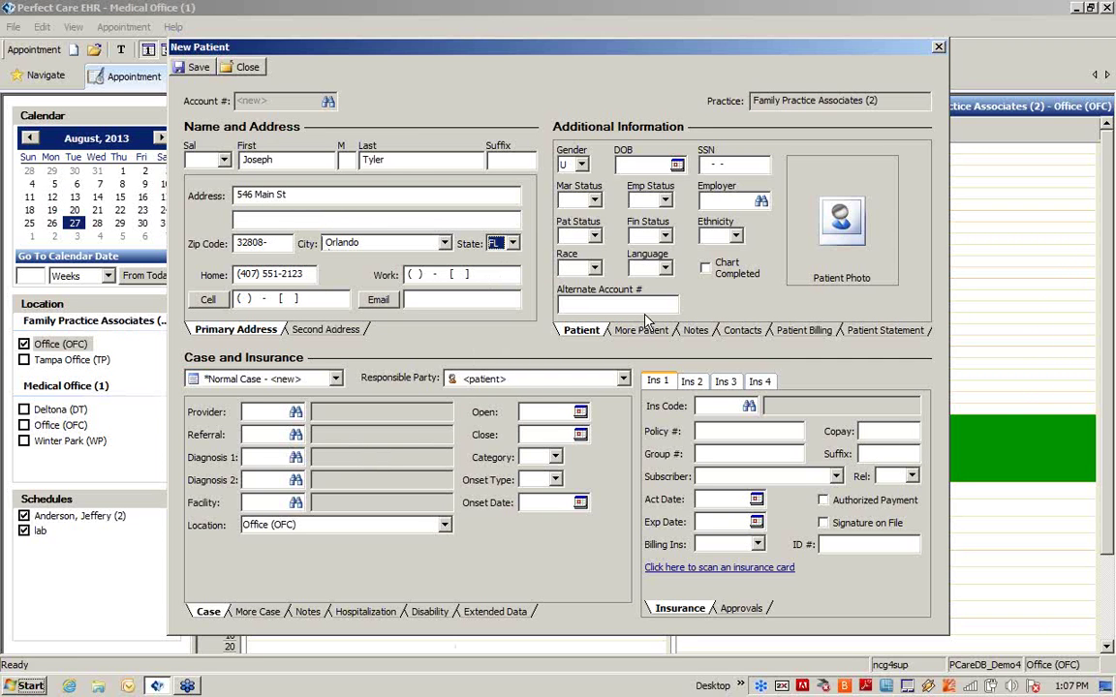
left_click(200, 72)
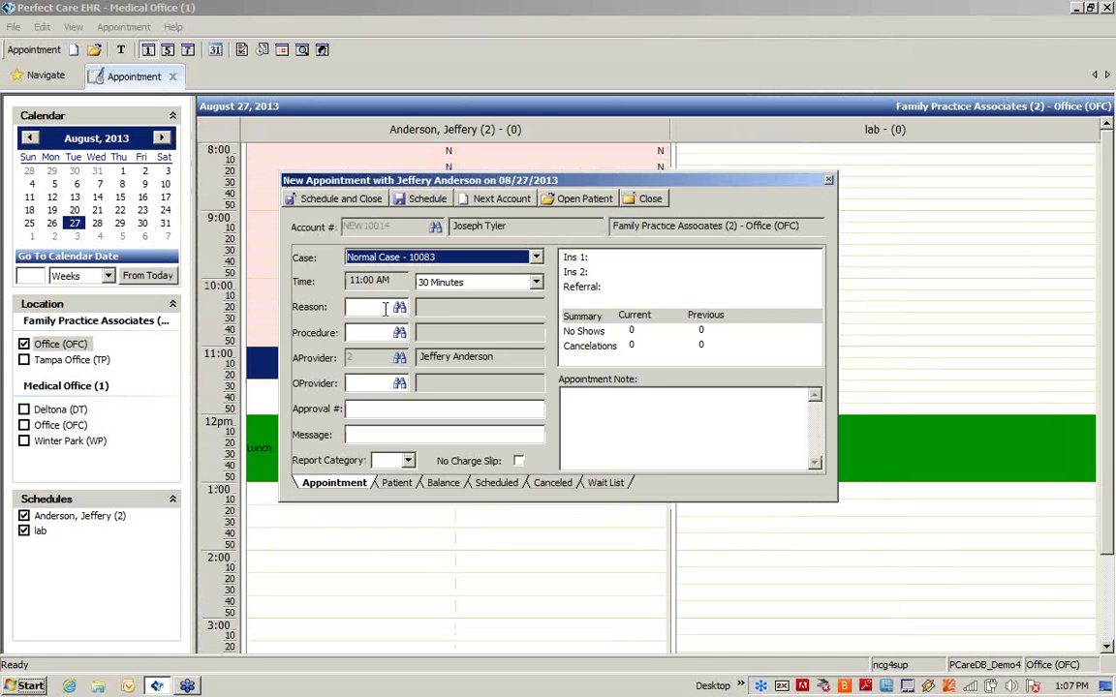
Step: Set the appointment reason to NP (New Patient) from the full list of reasons
left_click(384, 307)
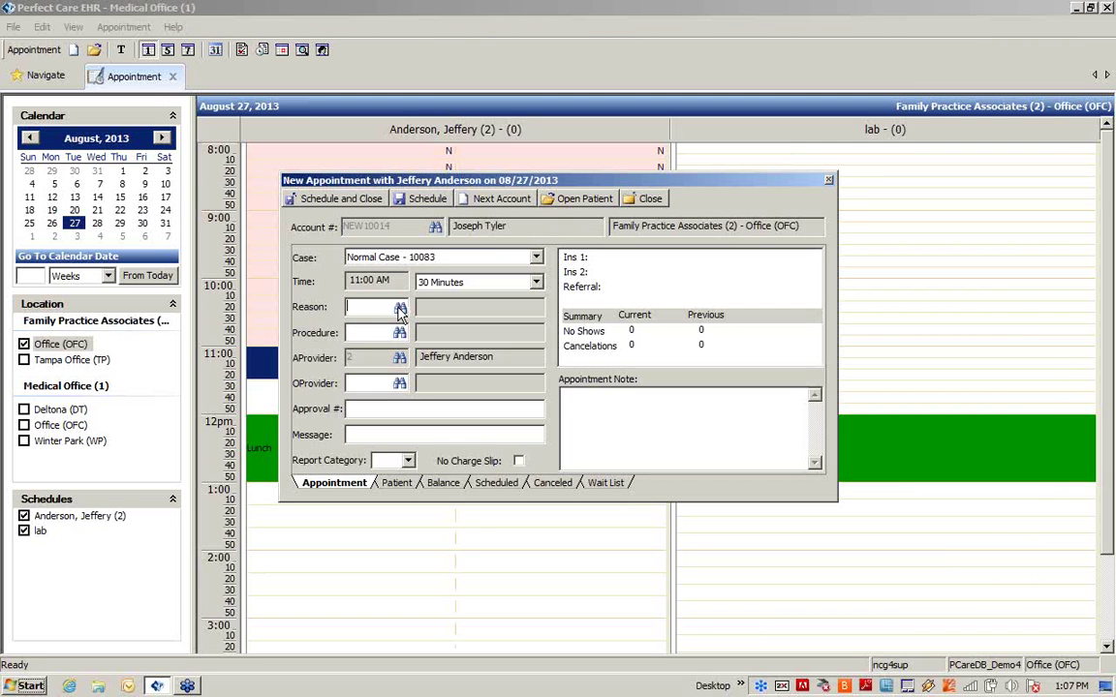
left_click(399, 308)
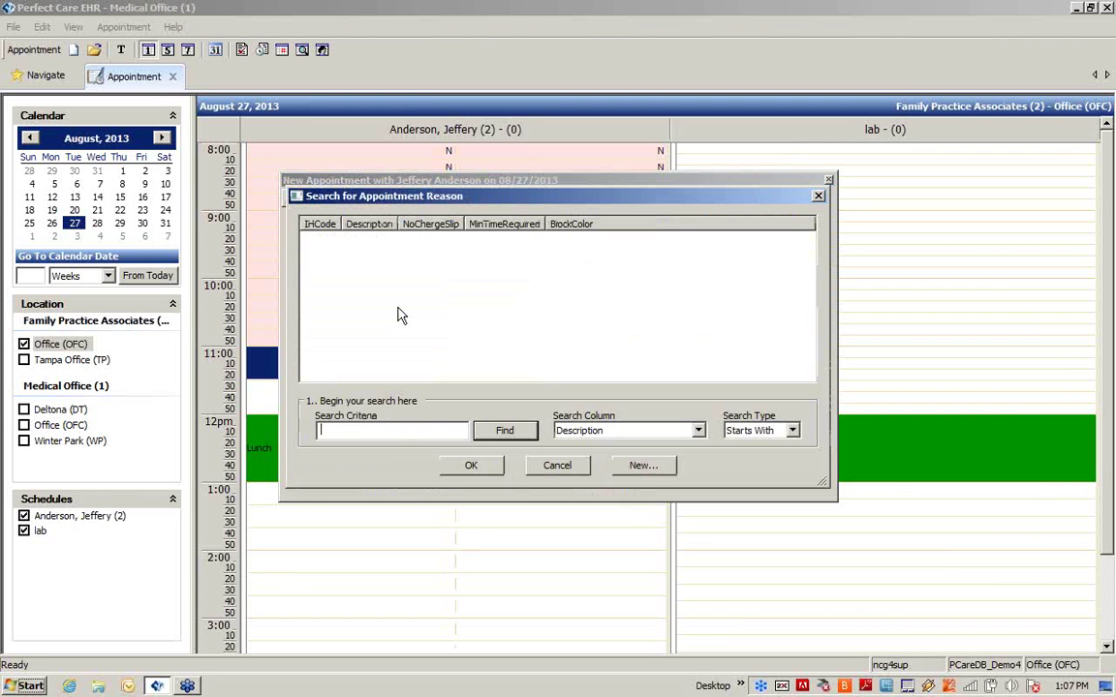
left_click(505, 430)
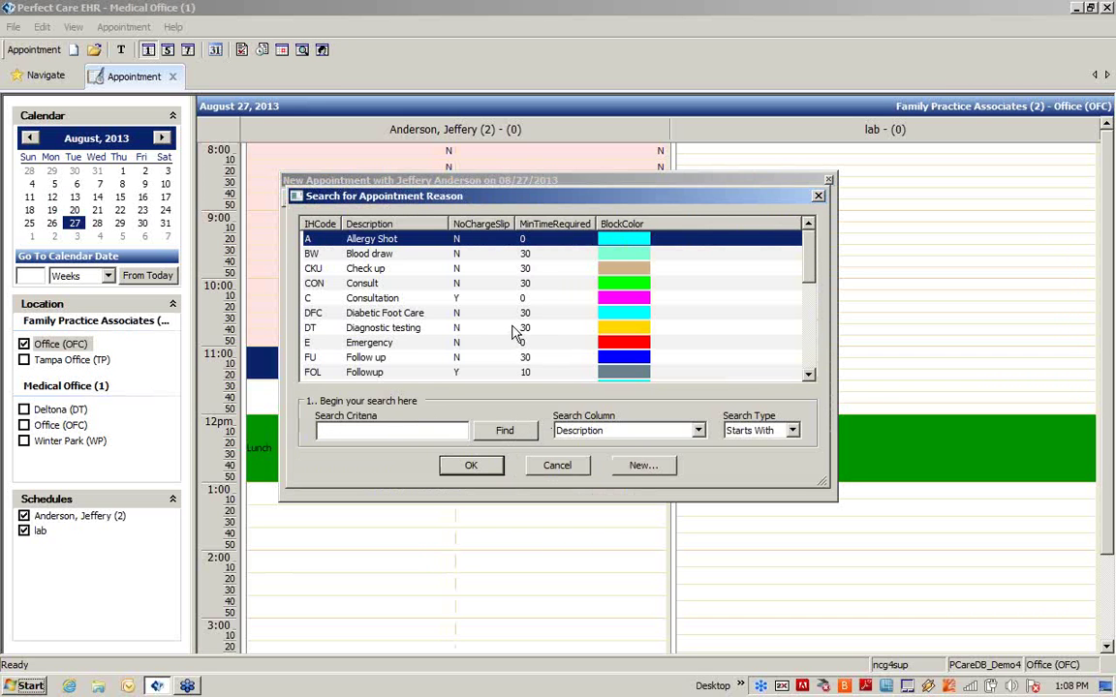
scroll(475, 330, "down", 4)
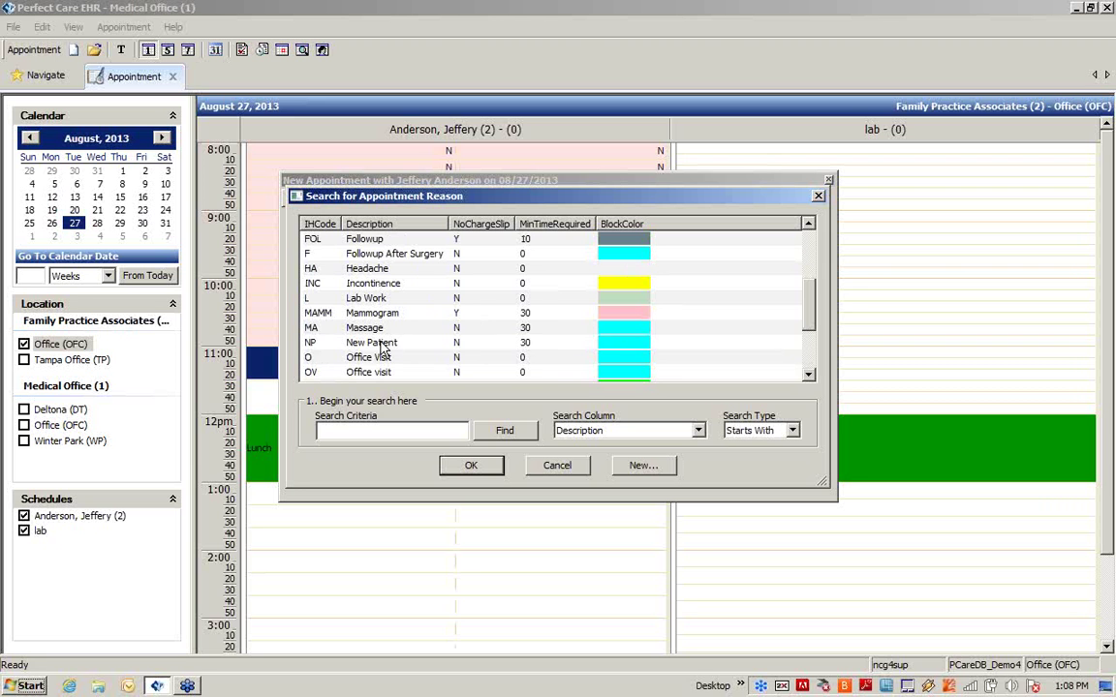
left_click(386, 344)
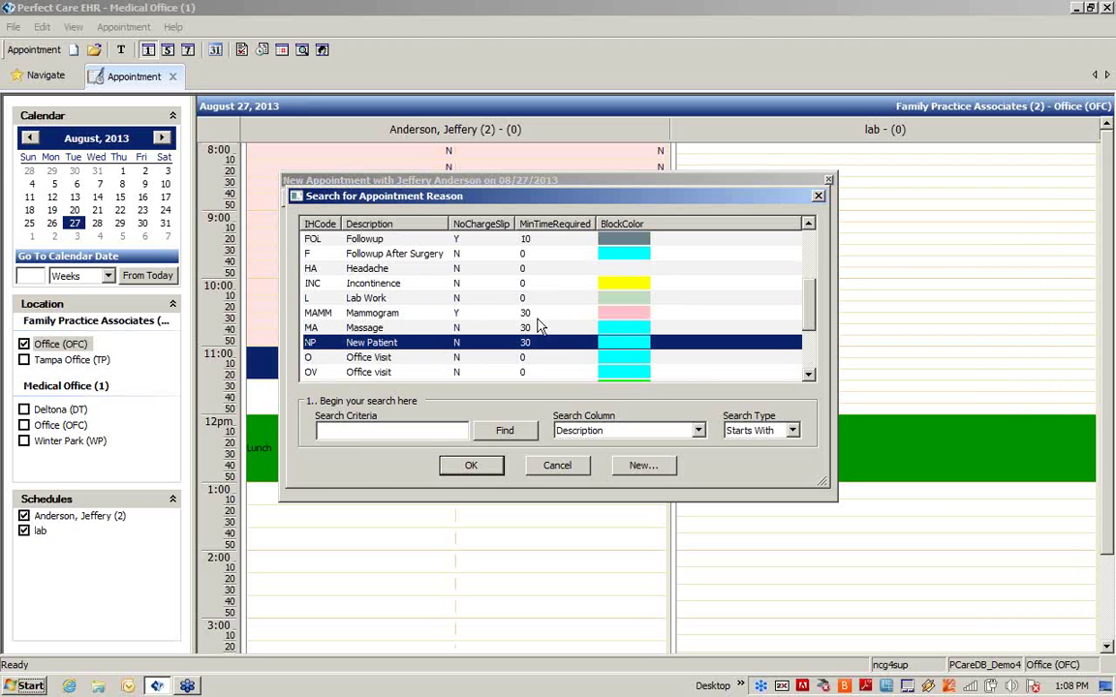
left_click(475, 466)
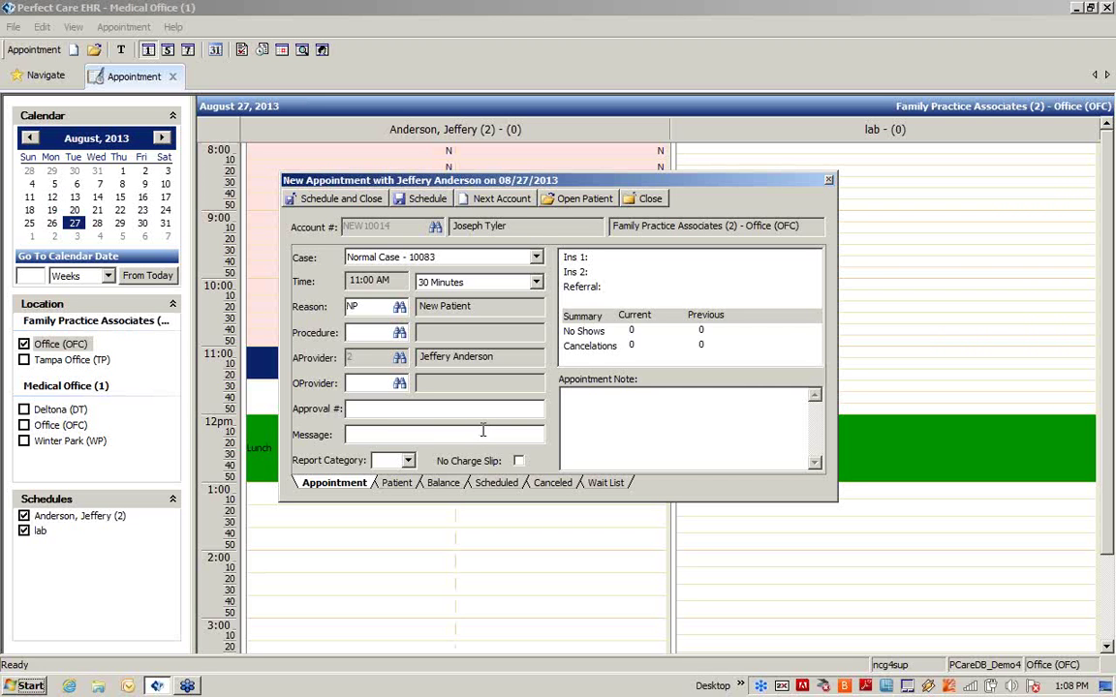
Step: Enter 'Headaches' as the appointment message
left_click(391, 440)
type("Headaches")
left_click(614, 394)
Step: Select the second insurance entry and Approval # field, then display the patient's contact details
left_click(595, 272)
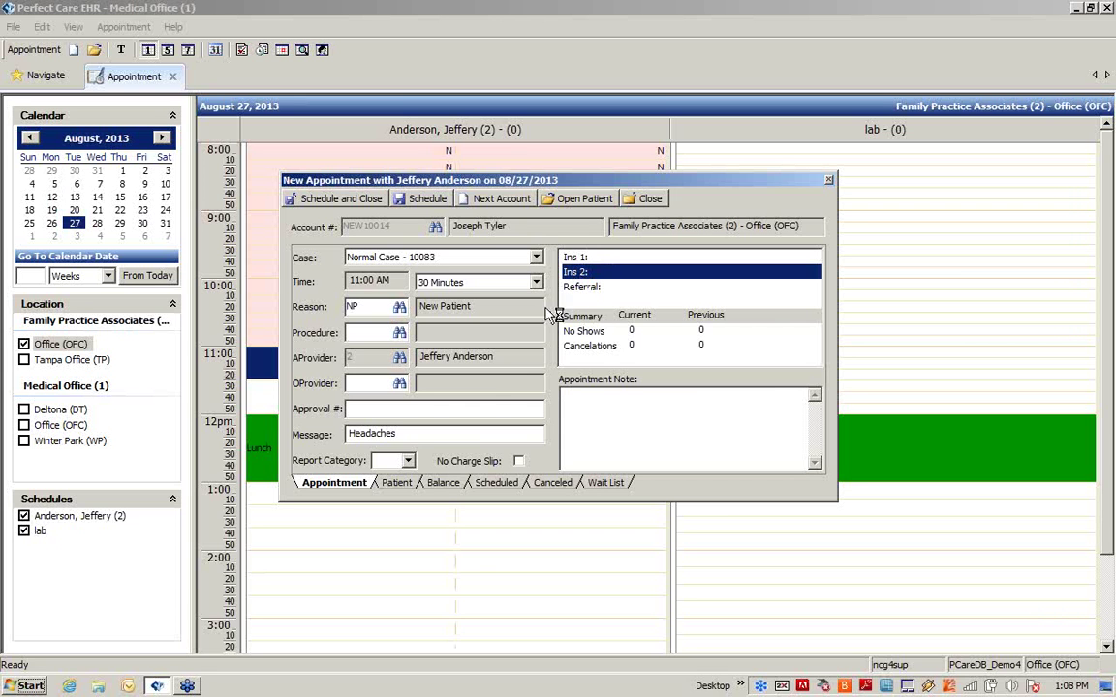
left_click(354, 410)
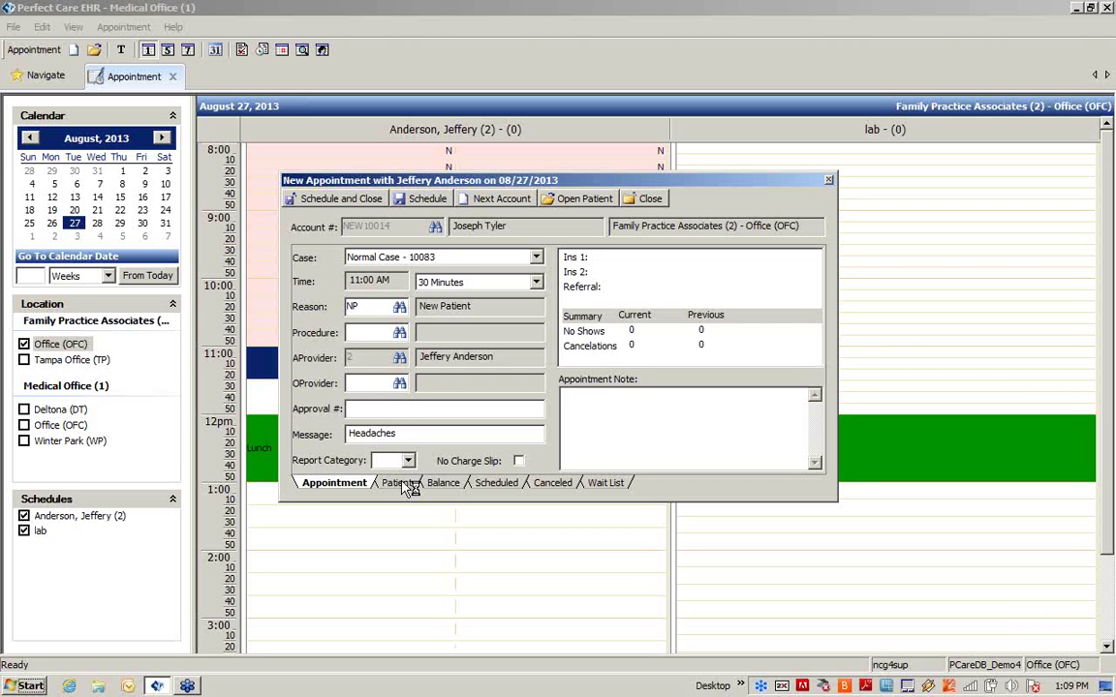
left_click(400, 483)
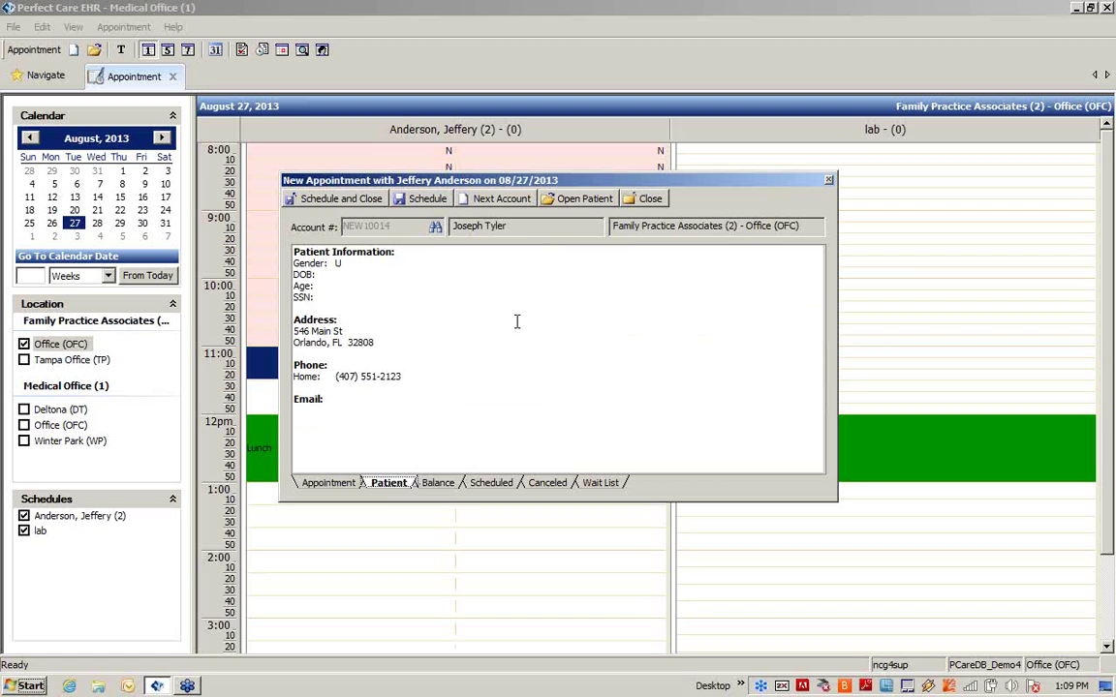
Step: Open the patient's full record and add Aetna Life & Health insurance with its policy number
left_click(581, 204)
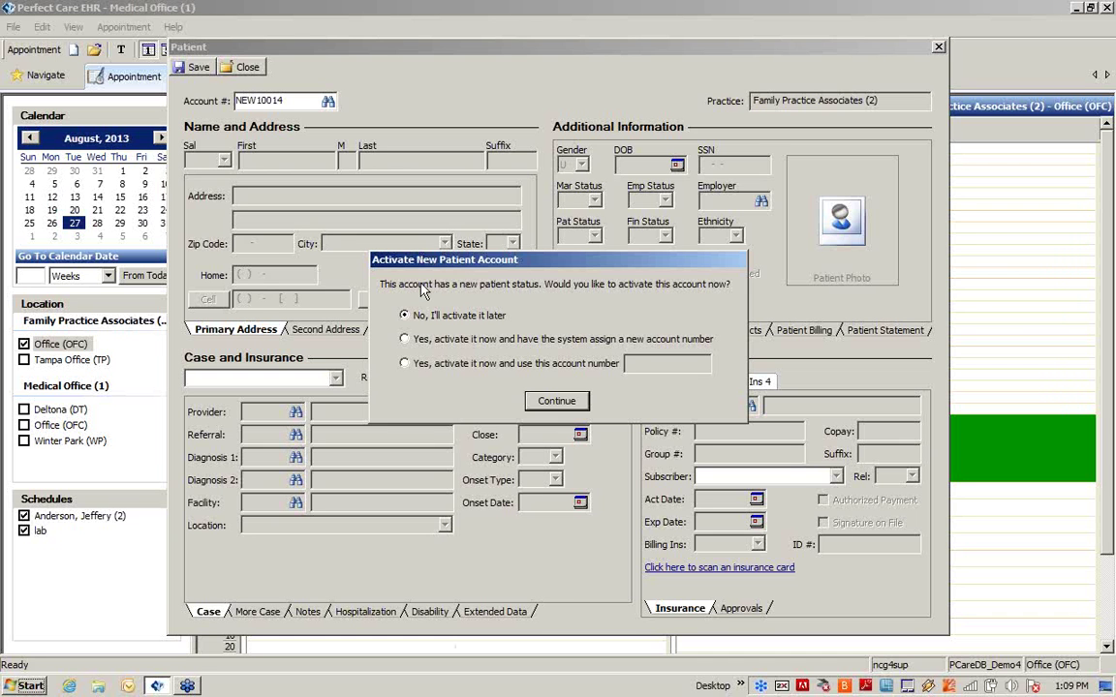
left_click(559, 401)
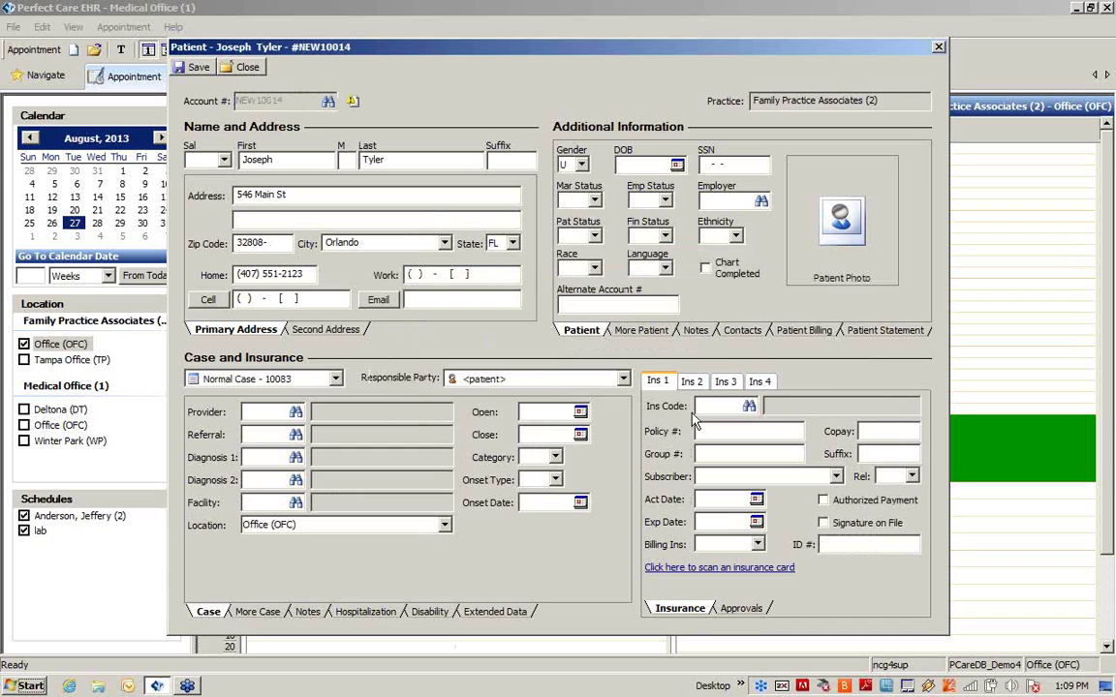
left_click(748, 408)
type("ae")
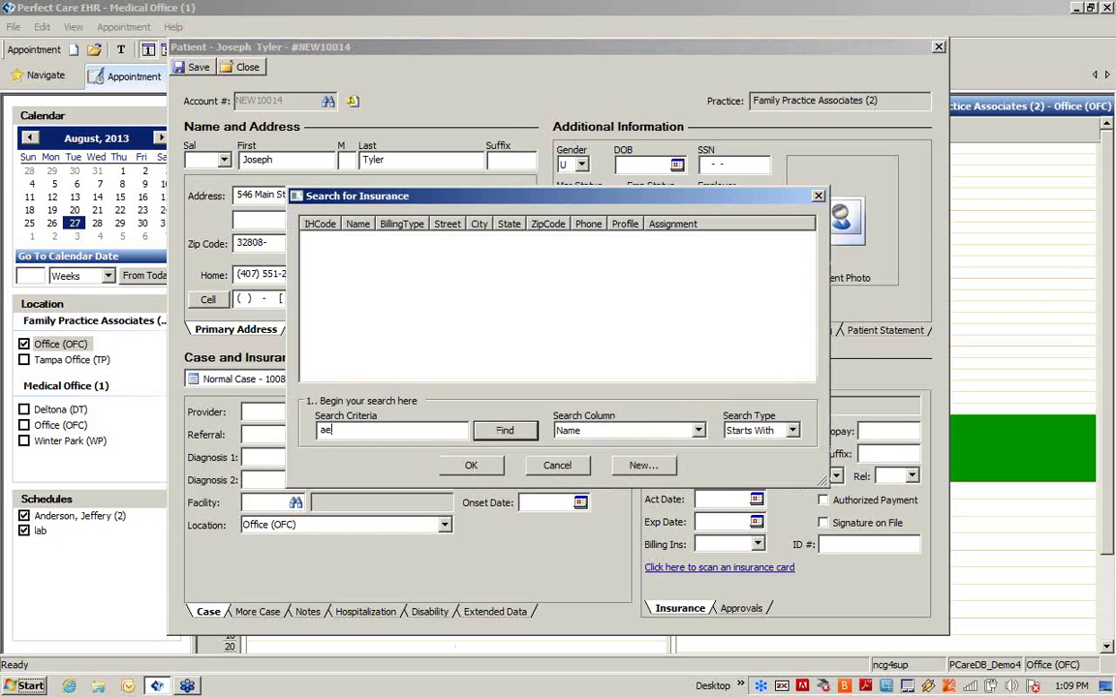
type("tna")
key("Return")
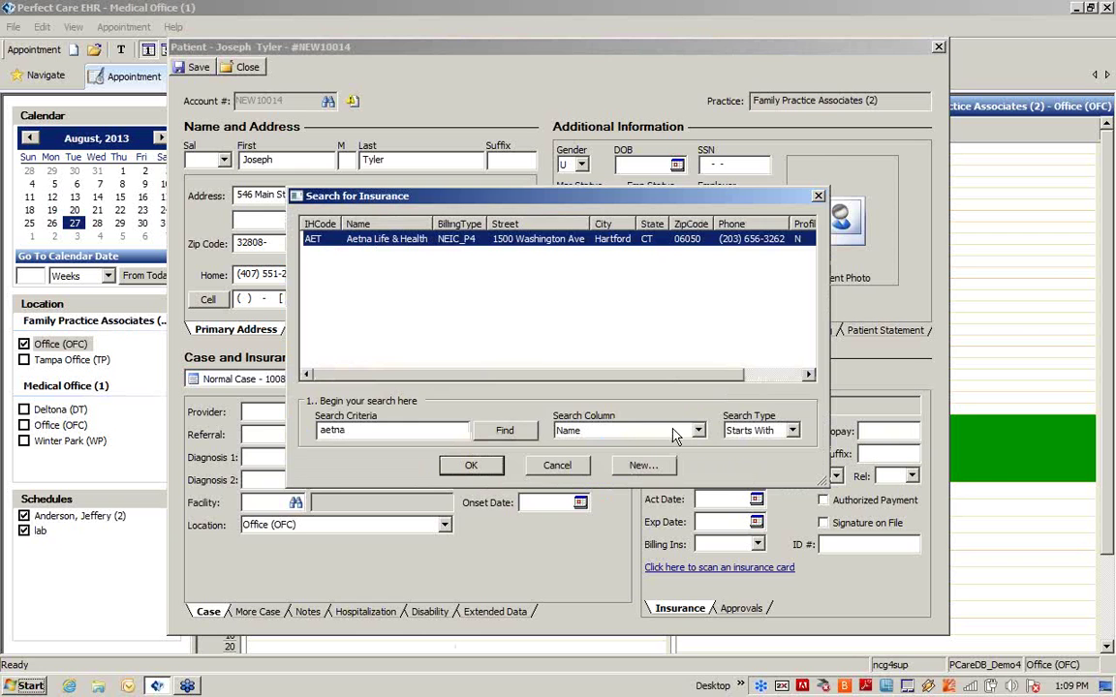
left_click(471, 466)
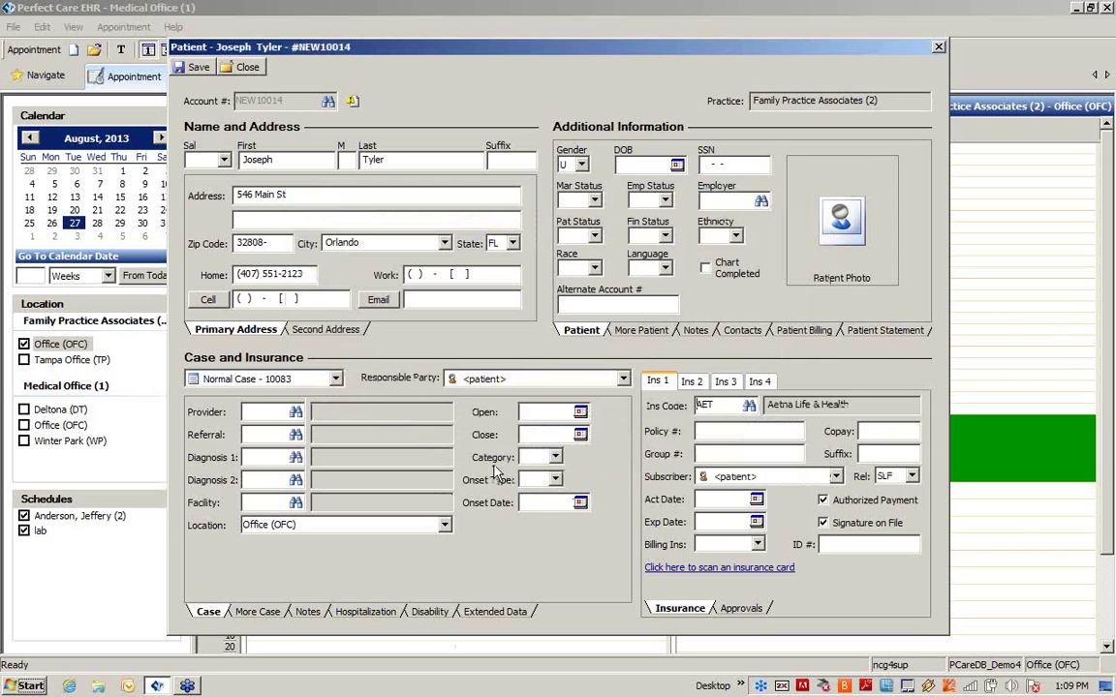
Step: Add an insurance approval active 08/23/2013 to 11/22/2013 with maximum 4, and save the record
left_click(742, 608)
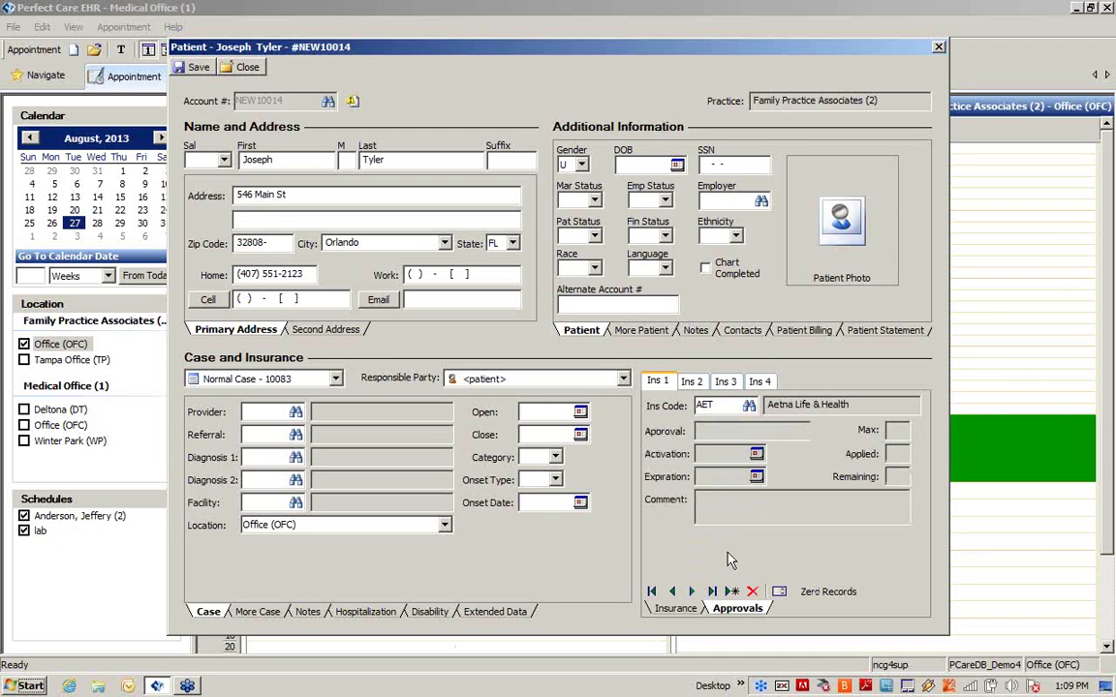
left_click(732, 590)
left_click(704, 431)
type("12345")
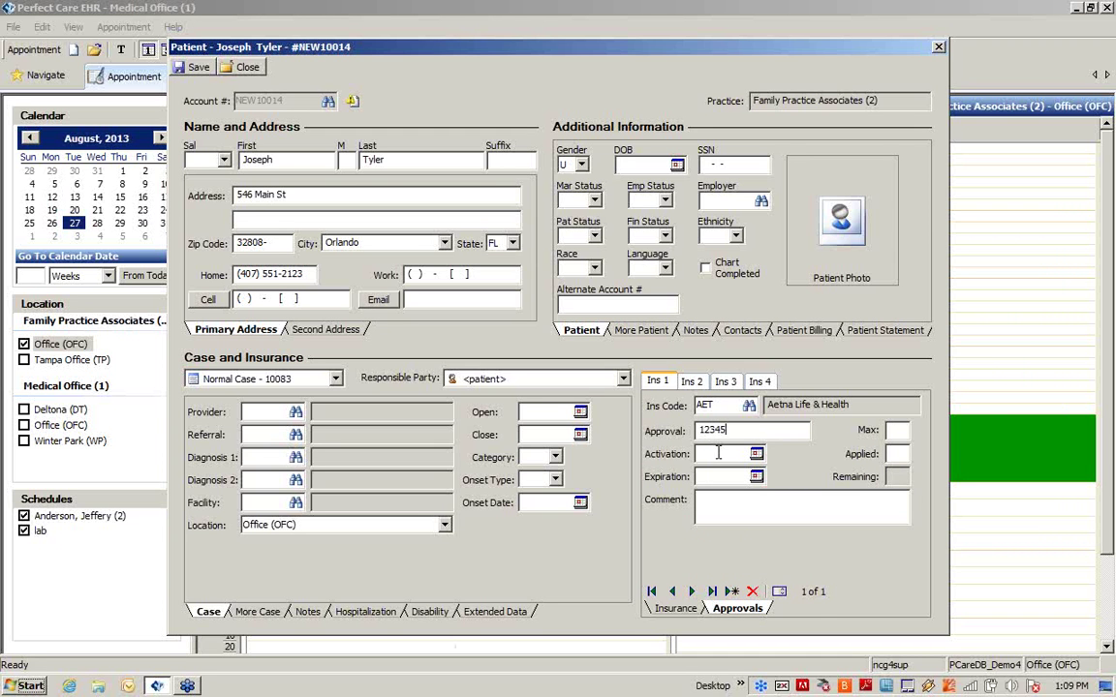
left_click(714, 457)
type("08/23/2013")
left_click(756, 477)
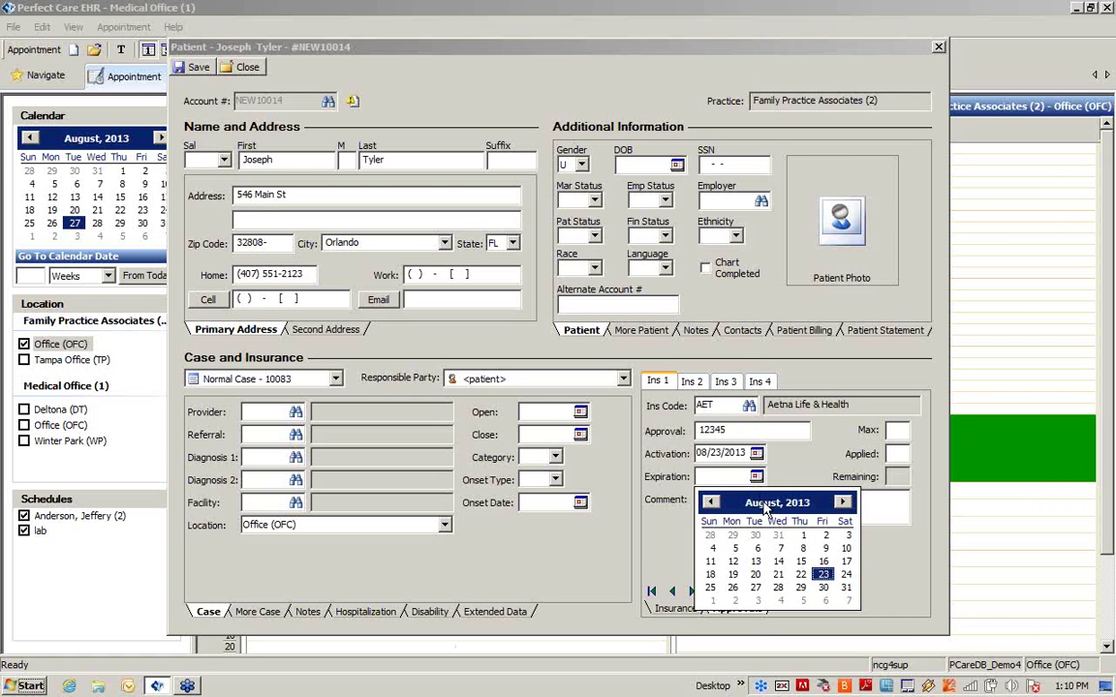
left_click(775, 504)
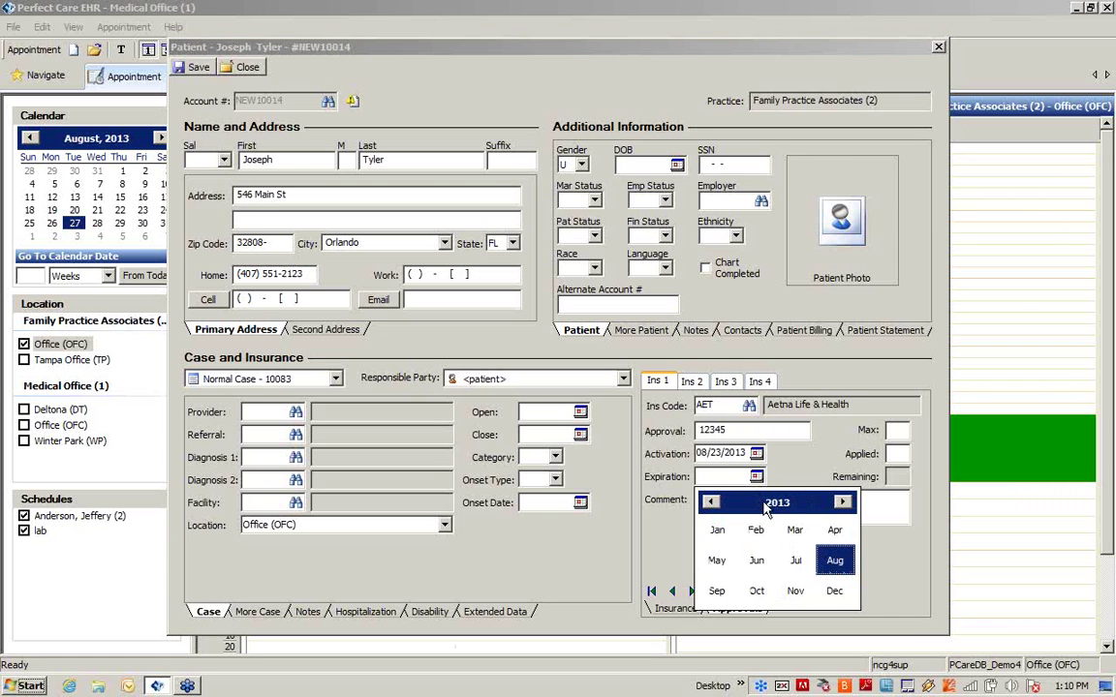
left_click(800, 592)
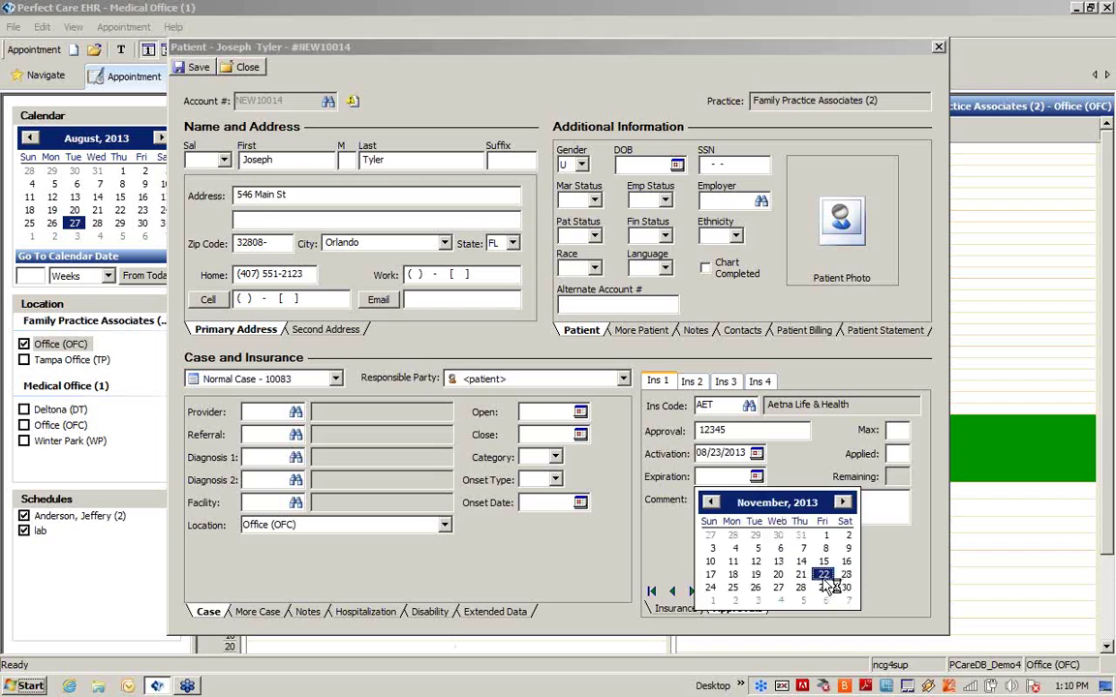
left_click(824, 574)
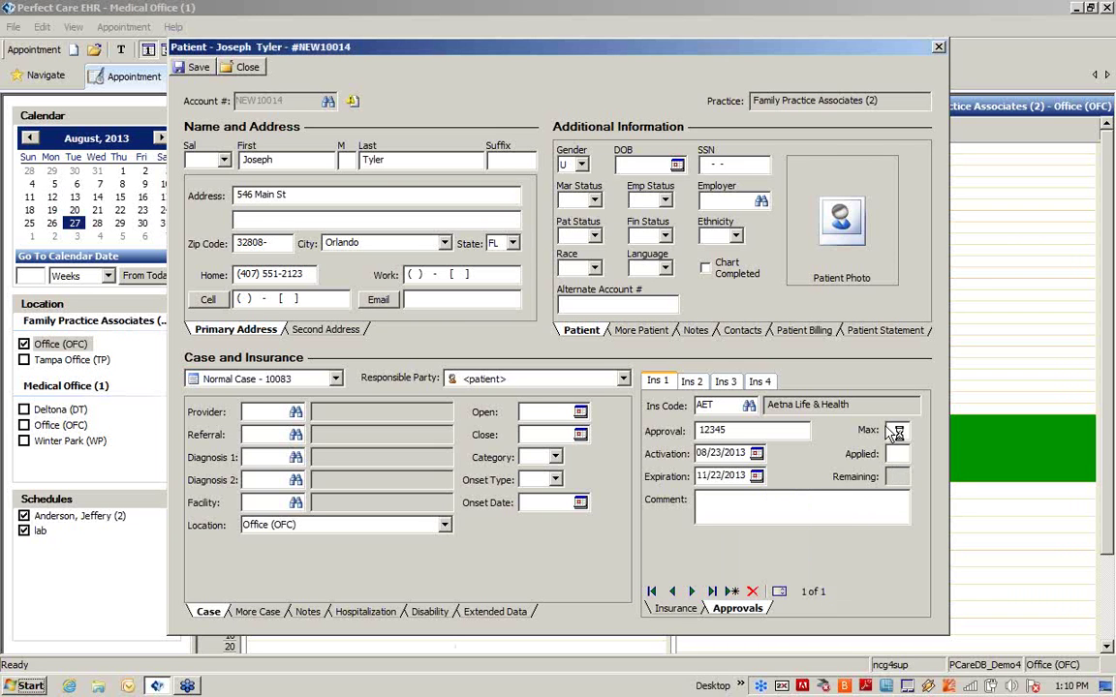
type("4")
left_click(193, 67)
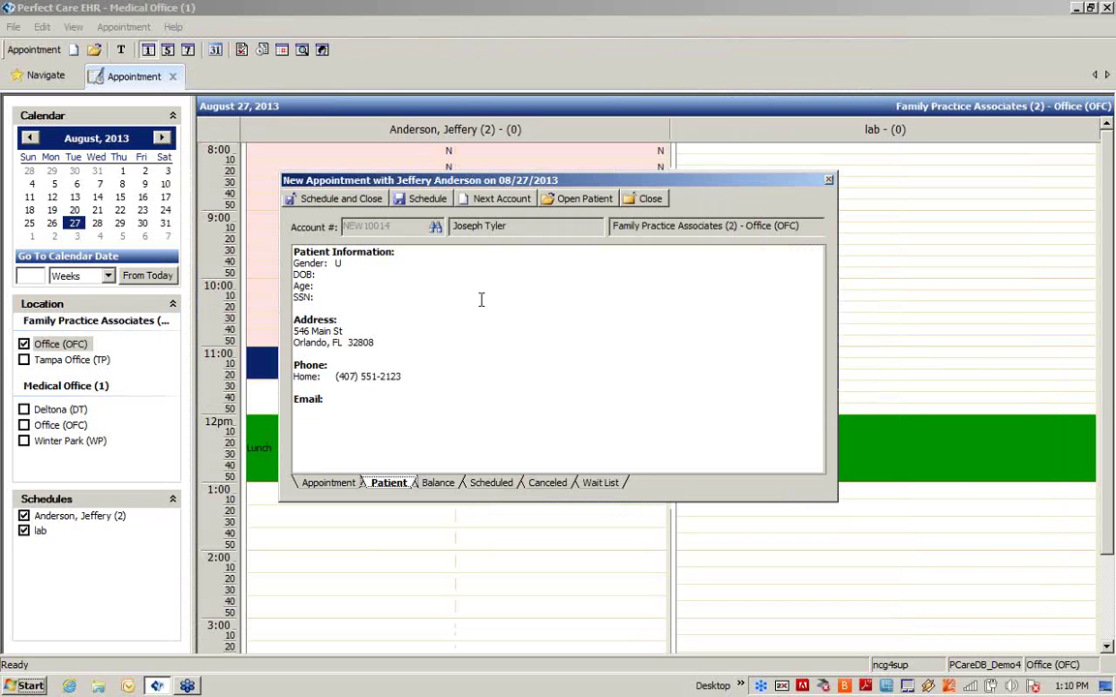
Step: Review the patient's Balance, Scheduled and Canceled tabs, ending on the Wait List options
left_click(447, 486)
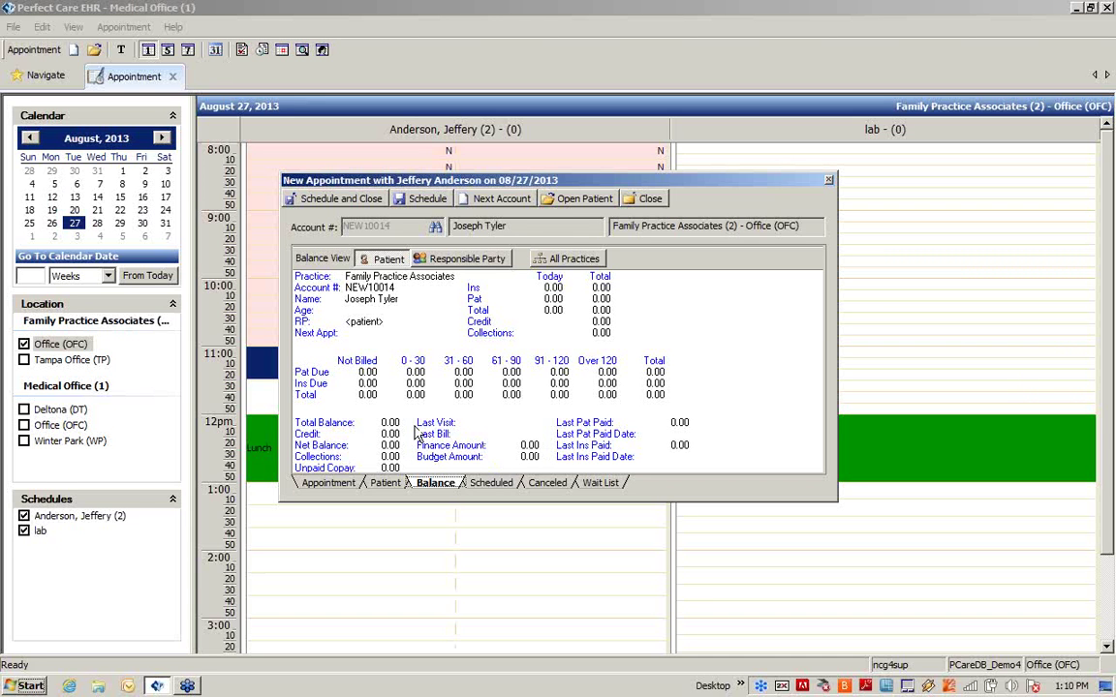
left_click(494, 483)
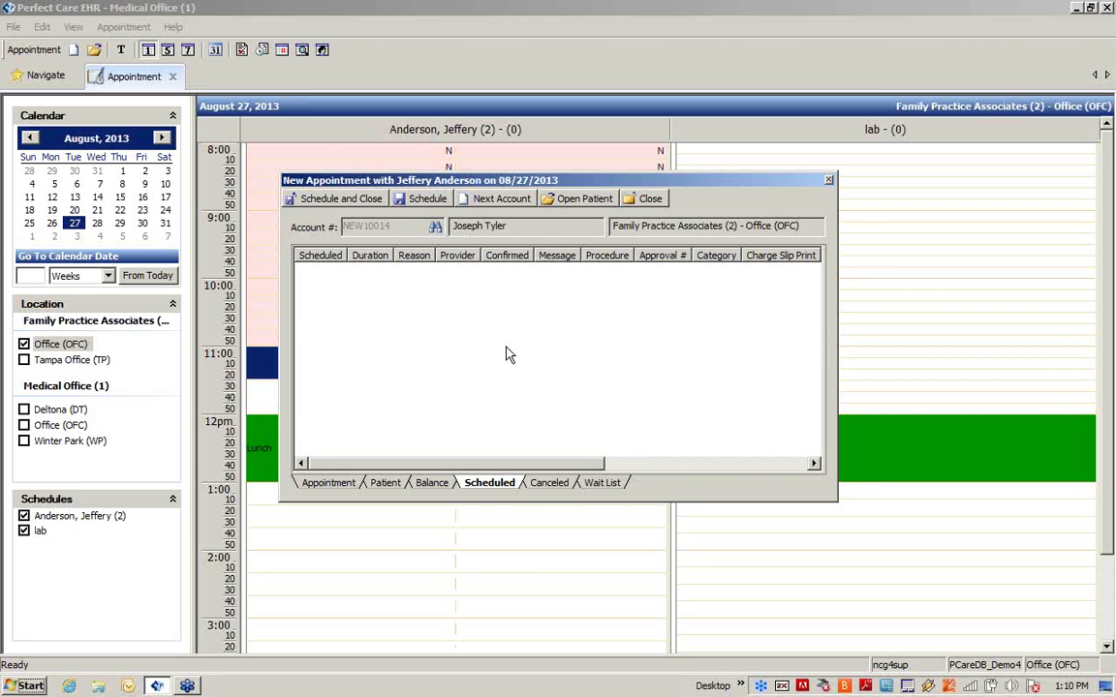
left_click(544, 485)
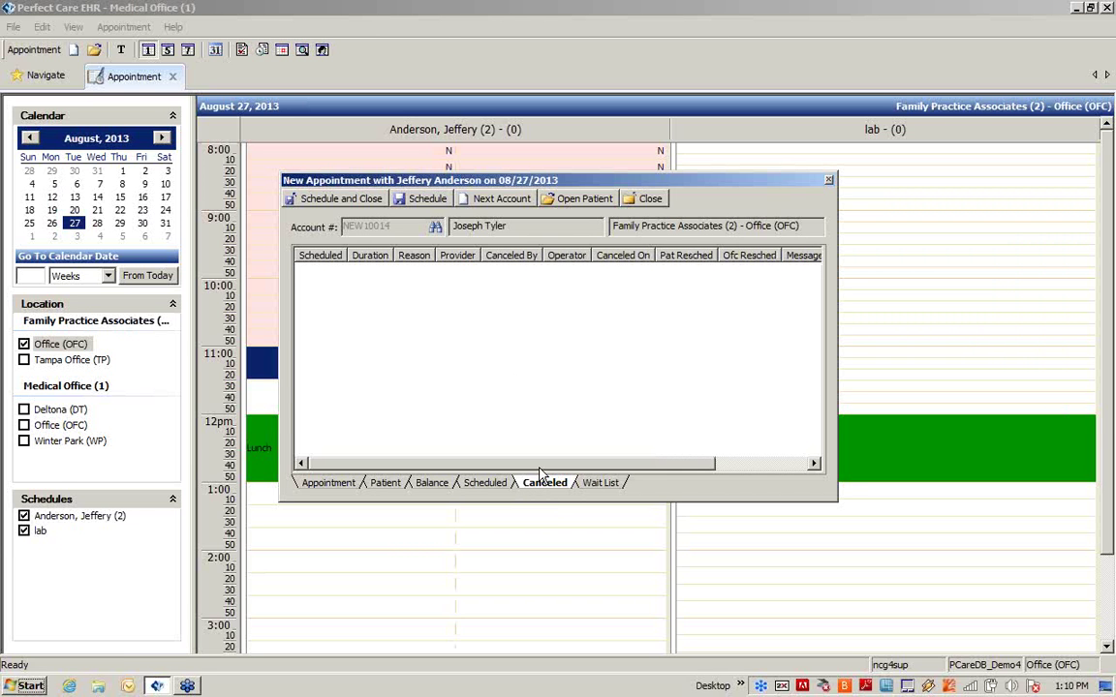
left_click(610, 484)
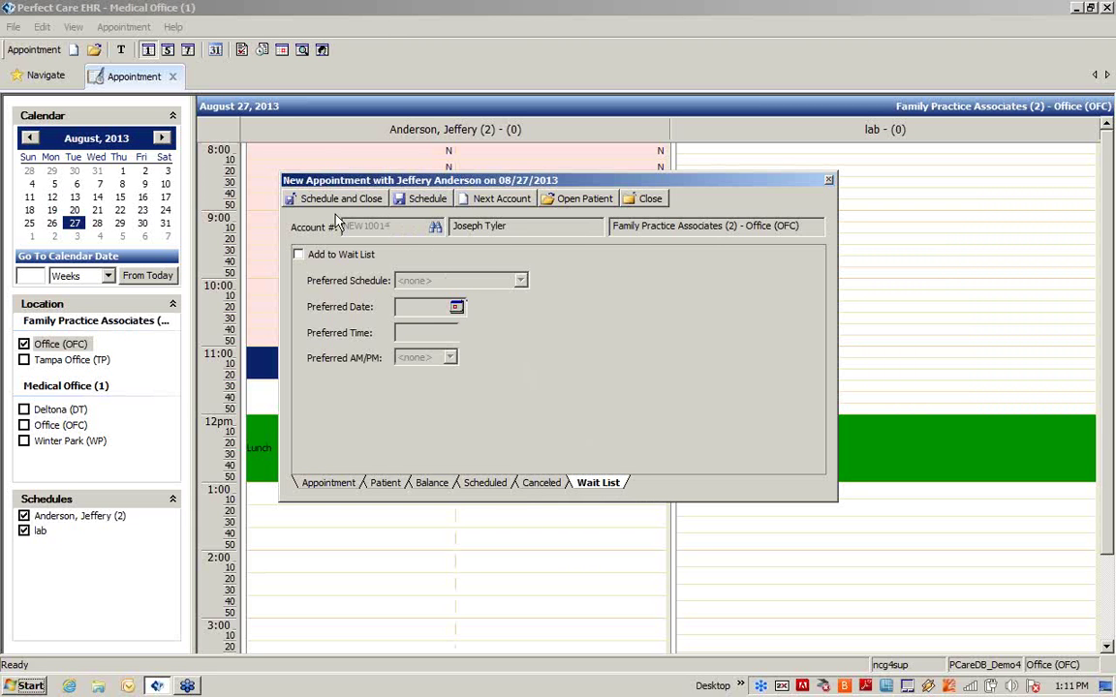
Step: Enable Add to Wait List, leaving Preferred Schedule and AM/PM at <none>
left_click(299, 255)
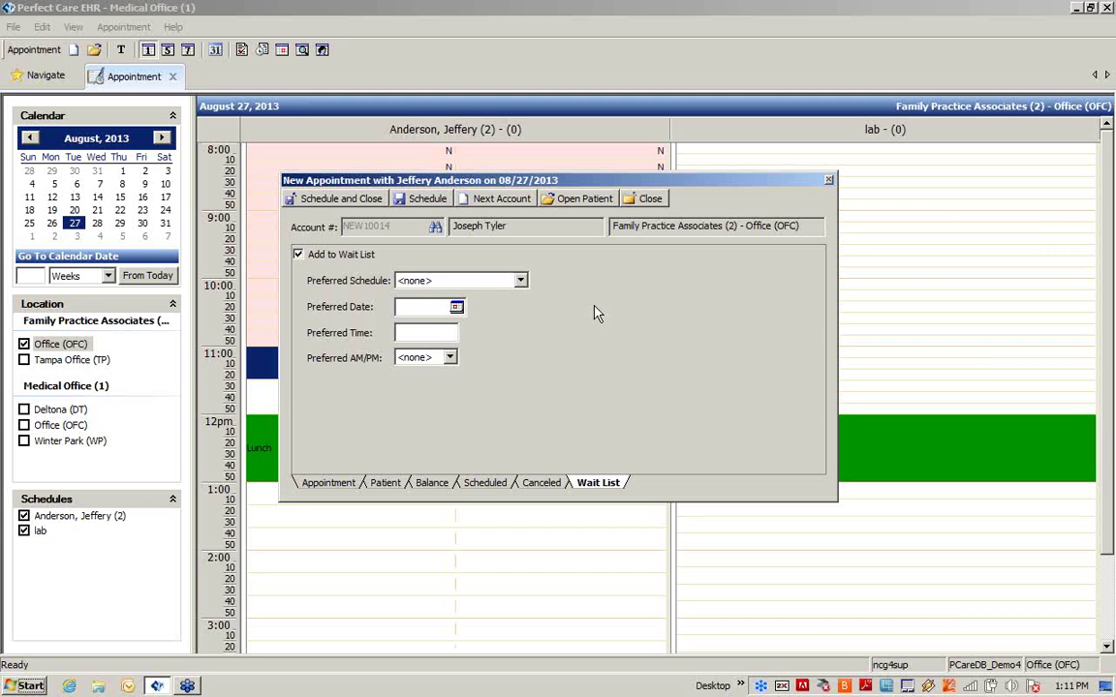
left_click(521, 281)
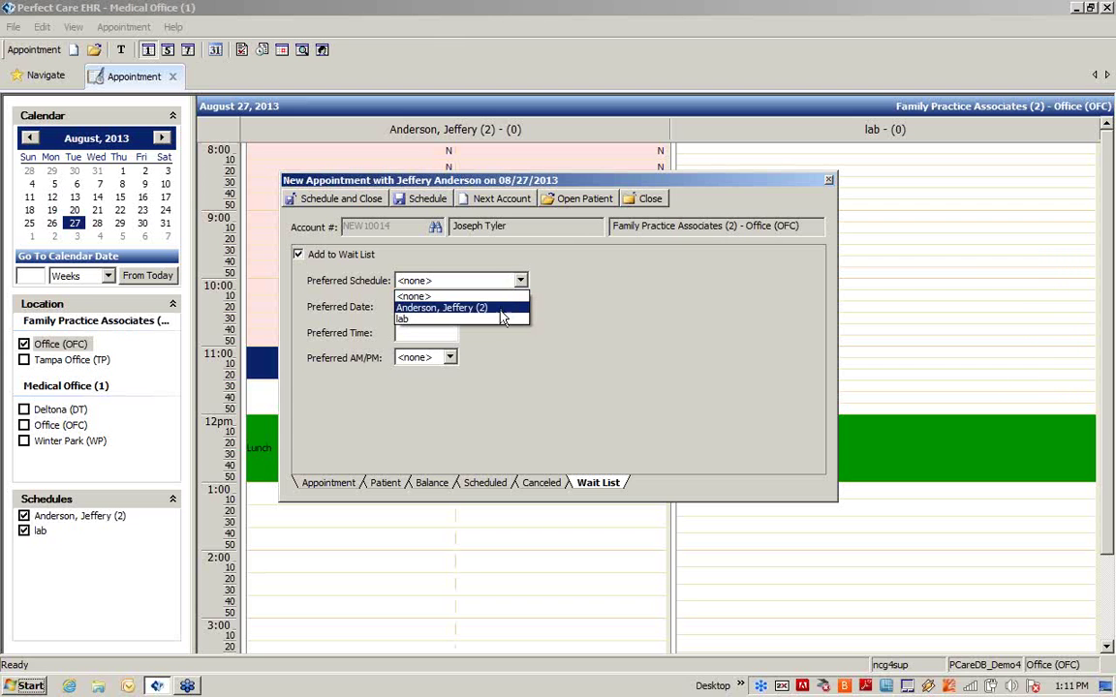
left_click(619, 352)
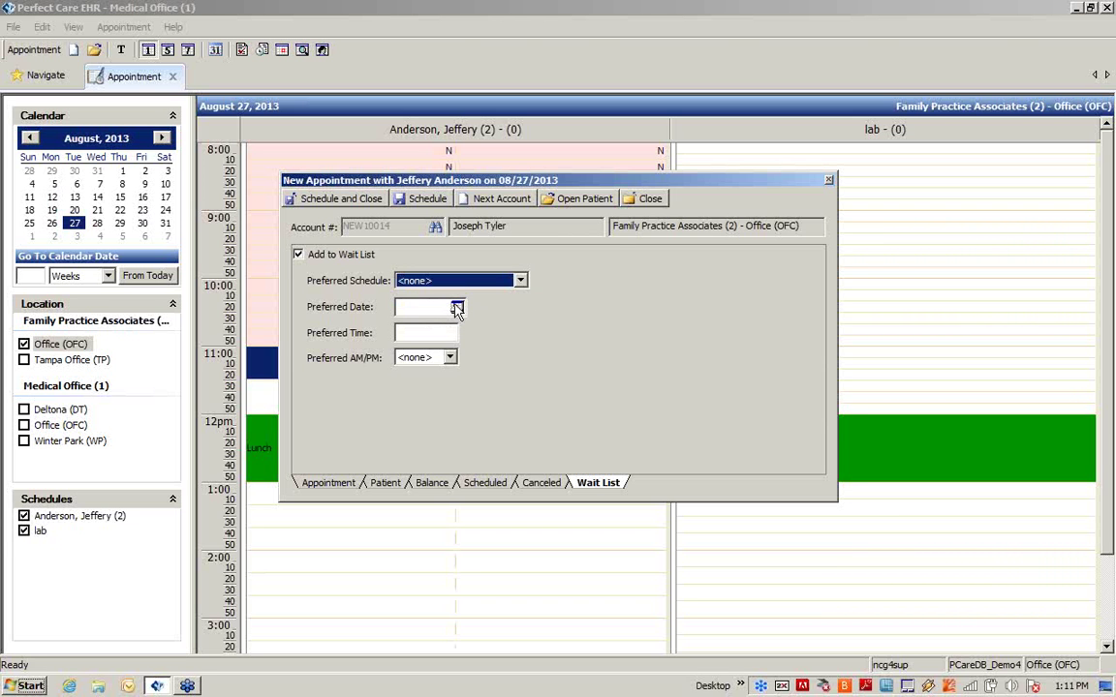
left_click(449, 358)
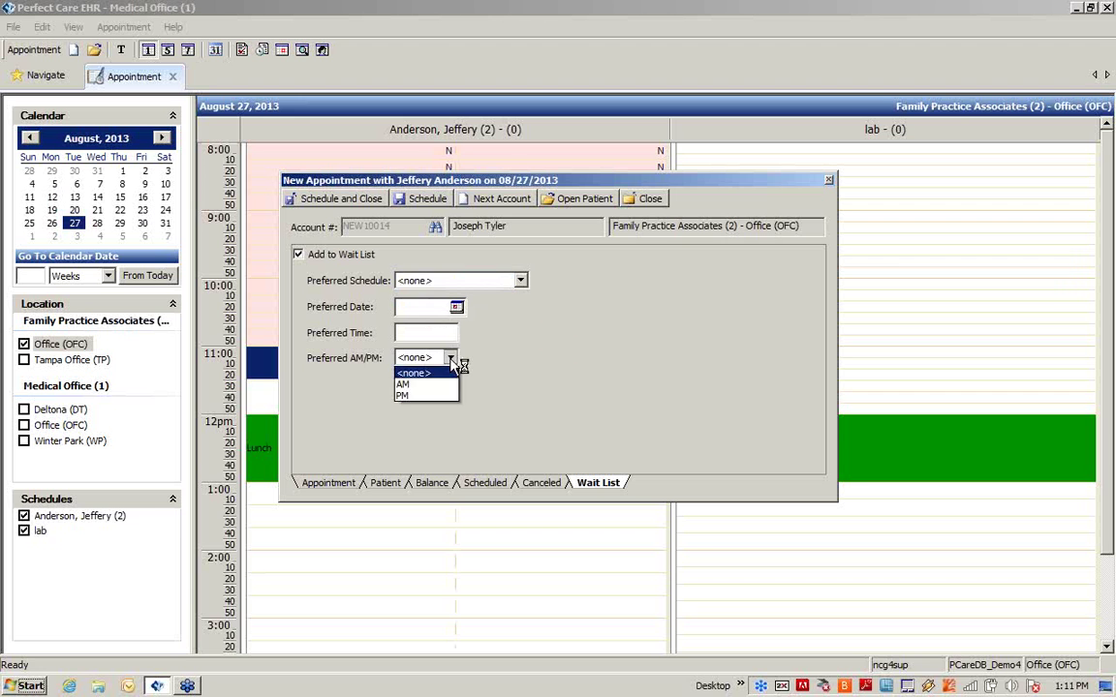
left_click(508, 388)
left_click(366, 201)
mouse_move(380, 363)
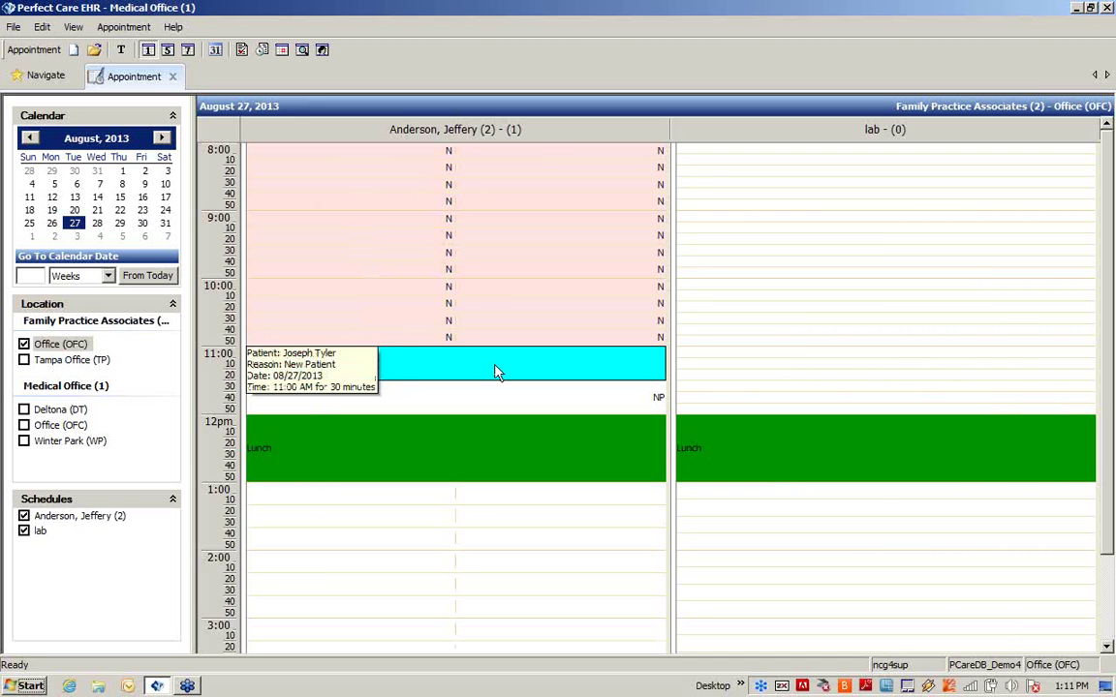
left_click(610, 378)
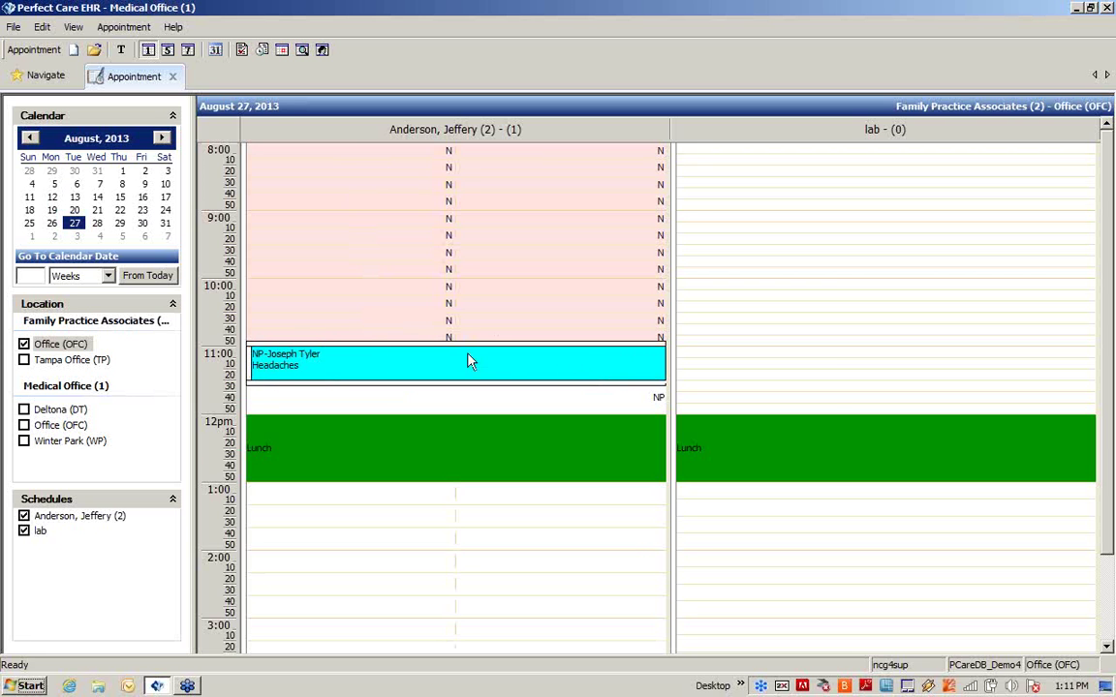
double_click(408, 369)
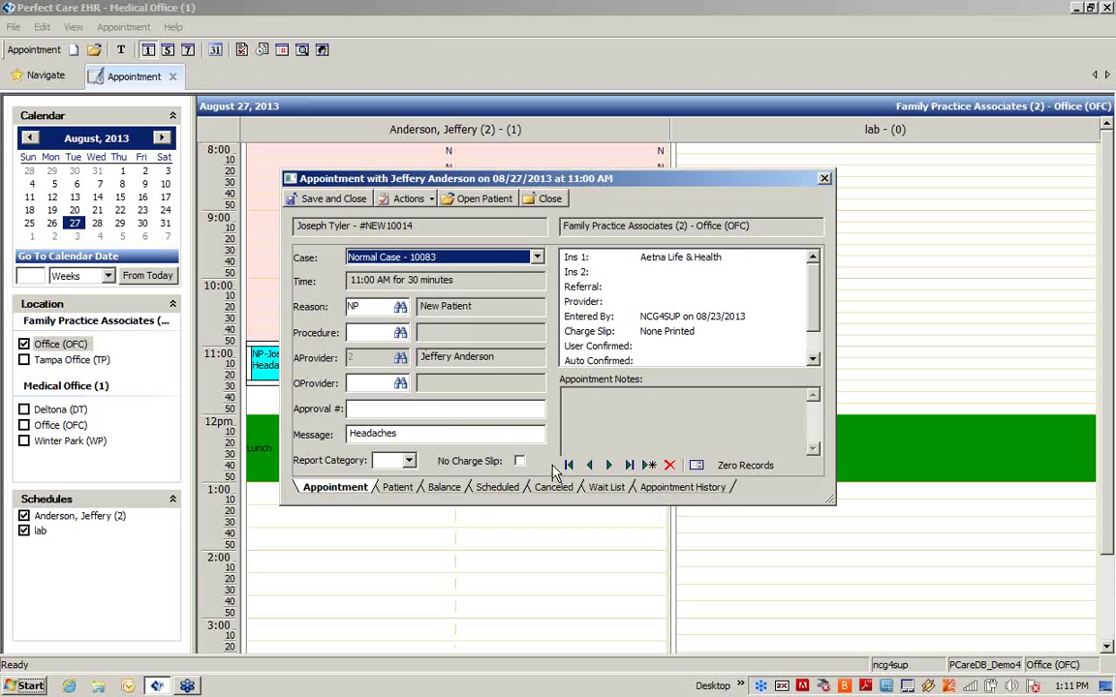
left_click(417, 200)
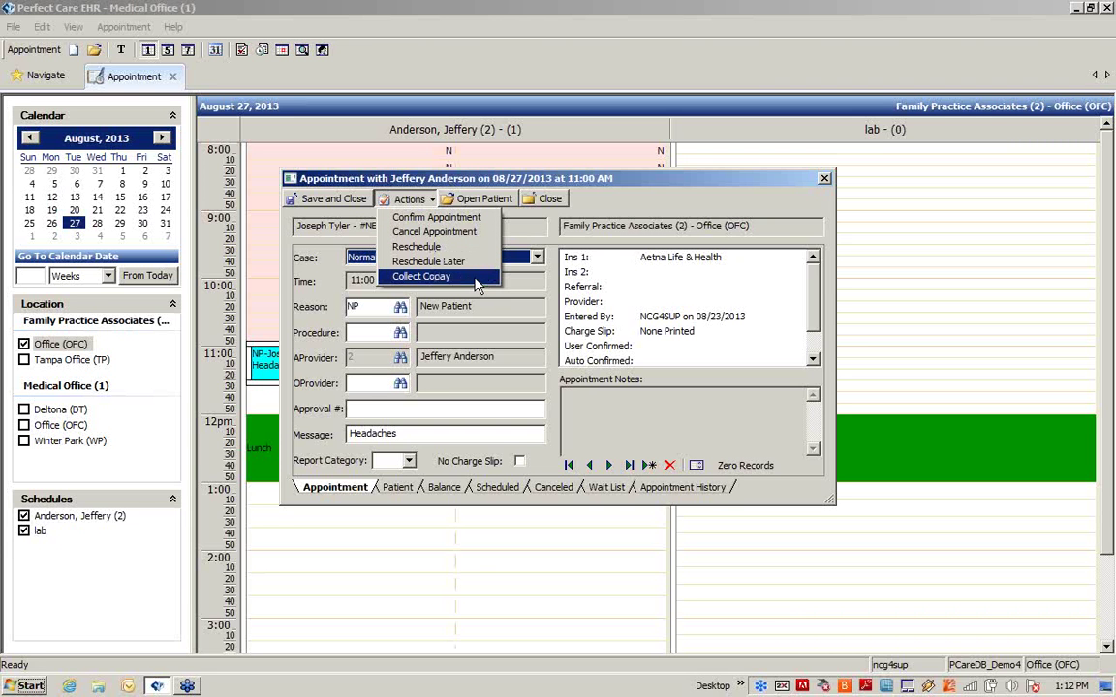
left_click(633, 204)
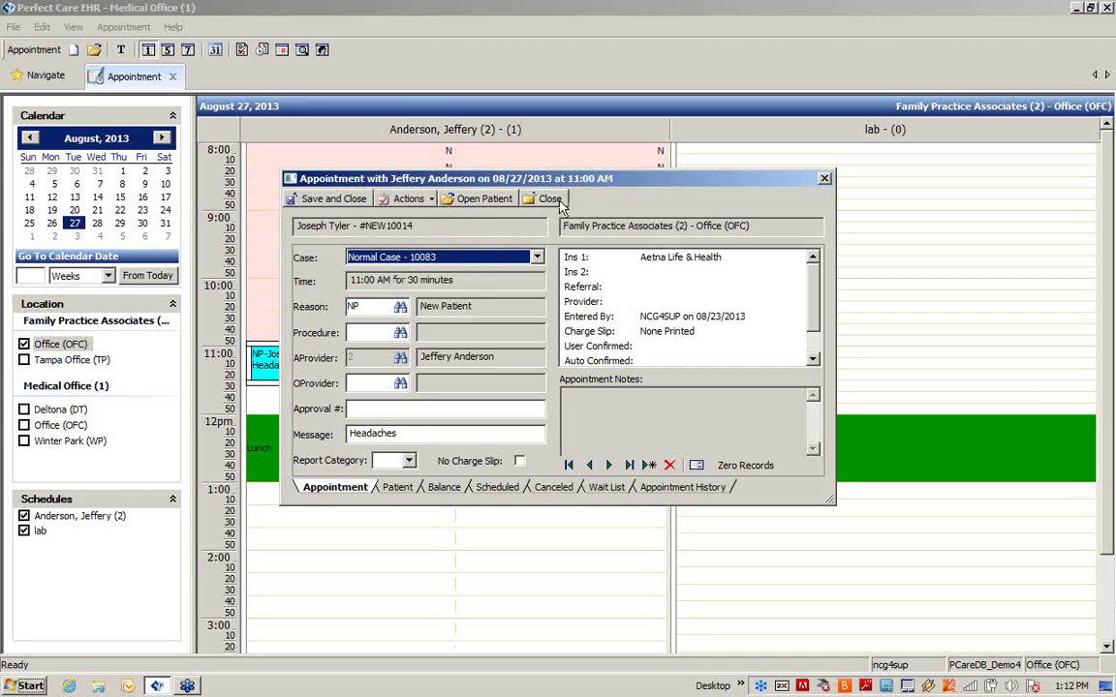
left_click(548, 200)
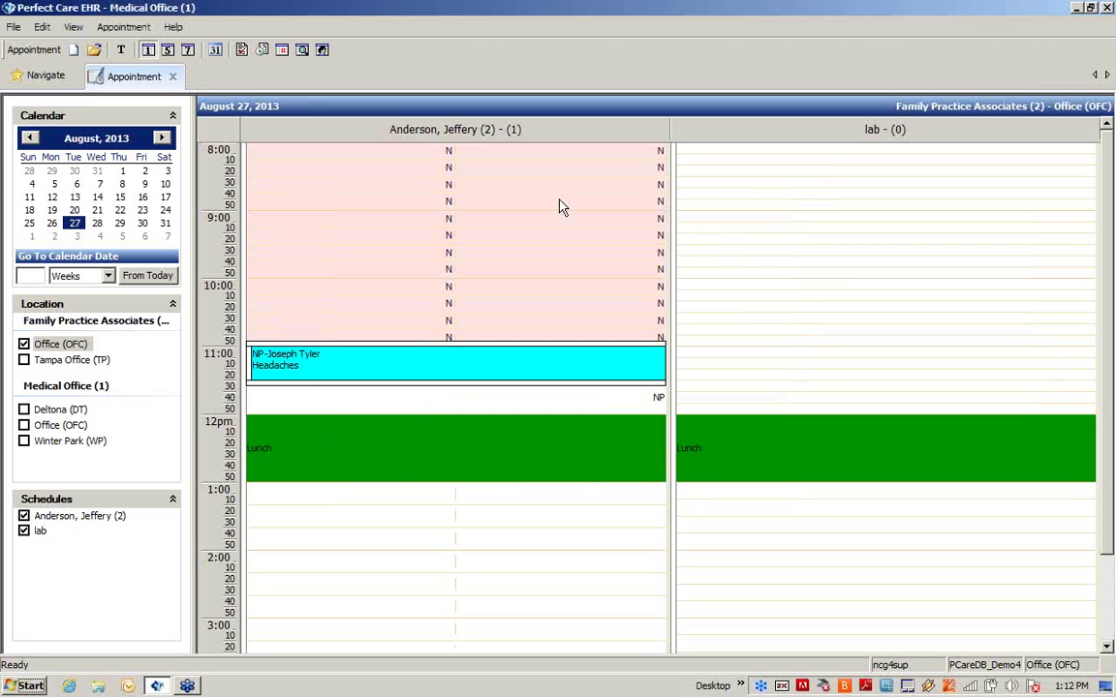
Step: Open Reschedule for the 08/27/2013 11:00 AM new-patient headaches appointment
right_click(422, 369)
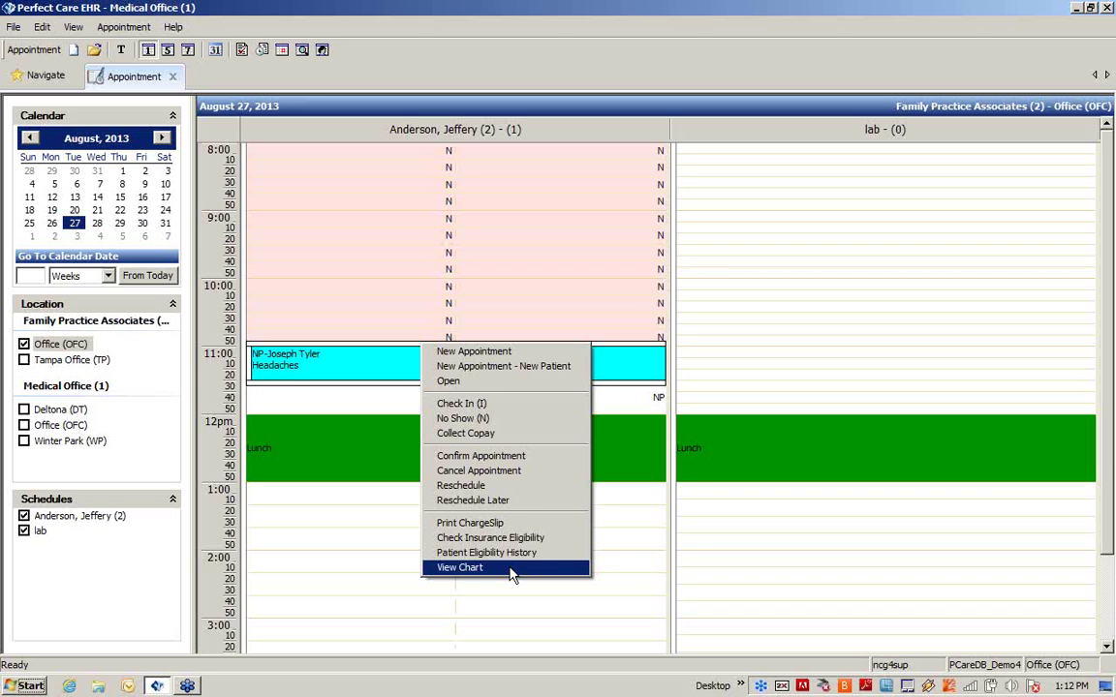
left_click(531, 494)
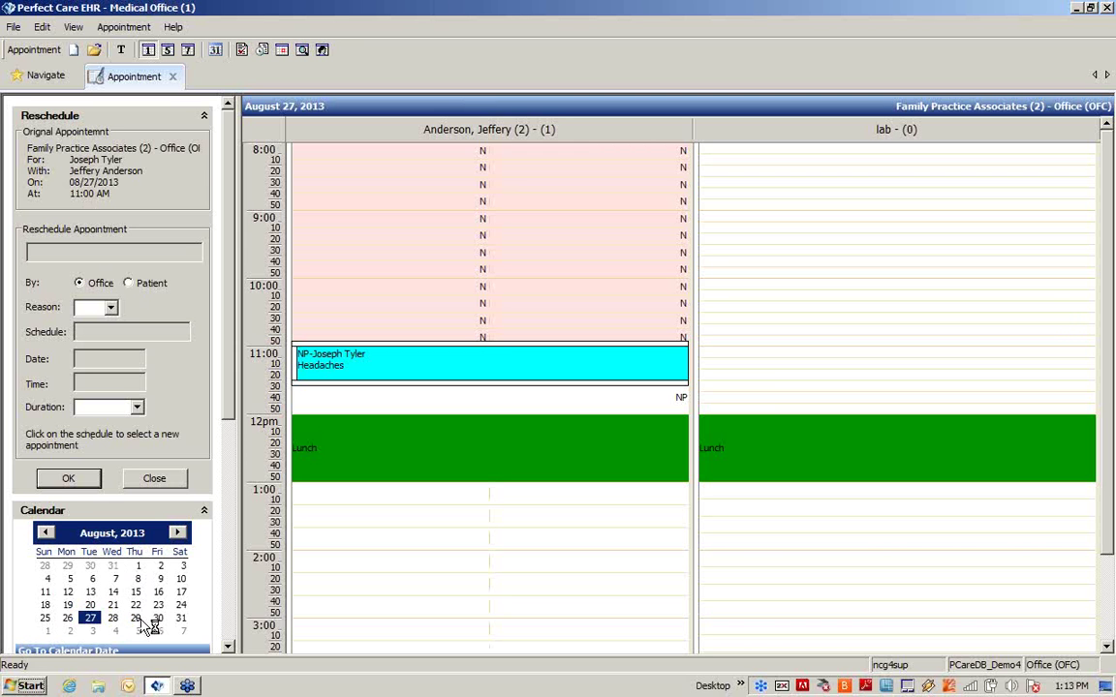
Step: Move the headaches appointment to the 11:00 AM slot on September 4, 2013
left_click(177, 533)
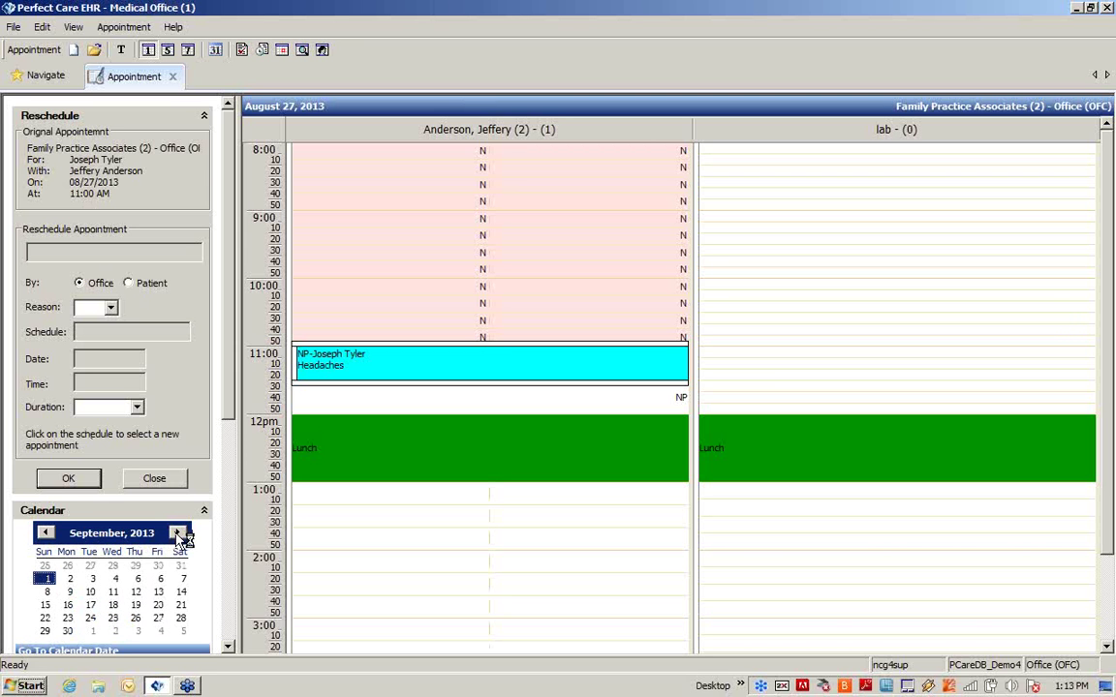
left_click(115, 579)
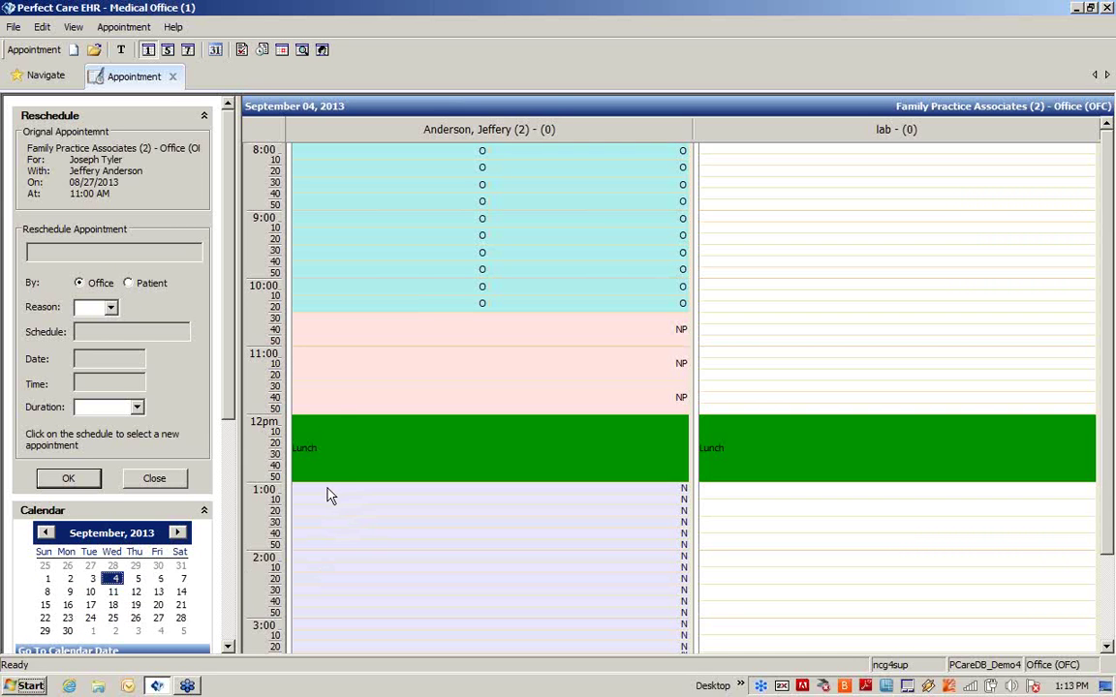
left_click(339, 375)
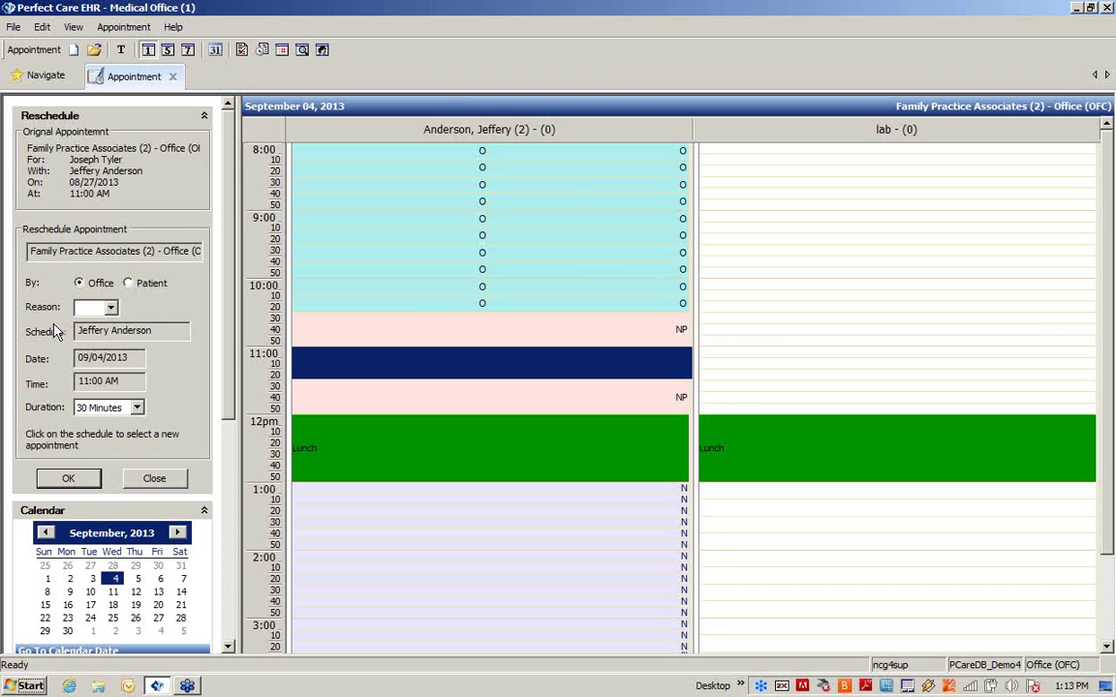
left_click(78, 479)
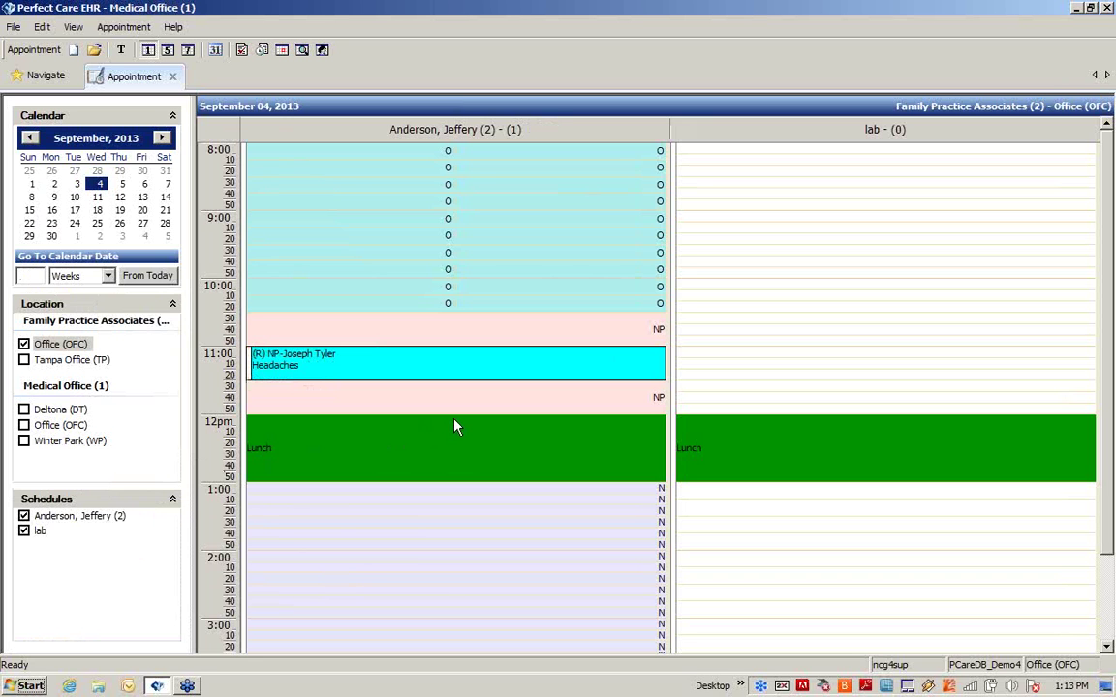
Step: Set the September 4 appointment aside to reschedule later with reason AR (Attorney Reschedule)
right_click(396, 367)
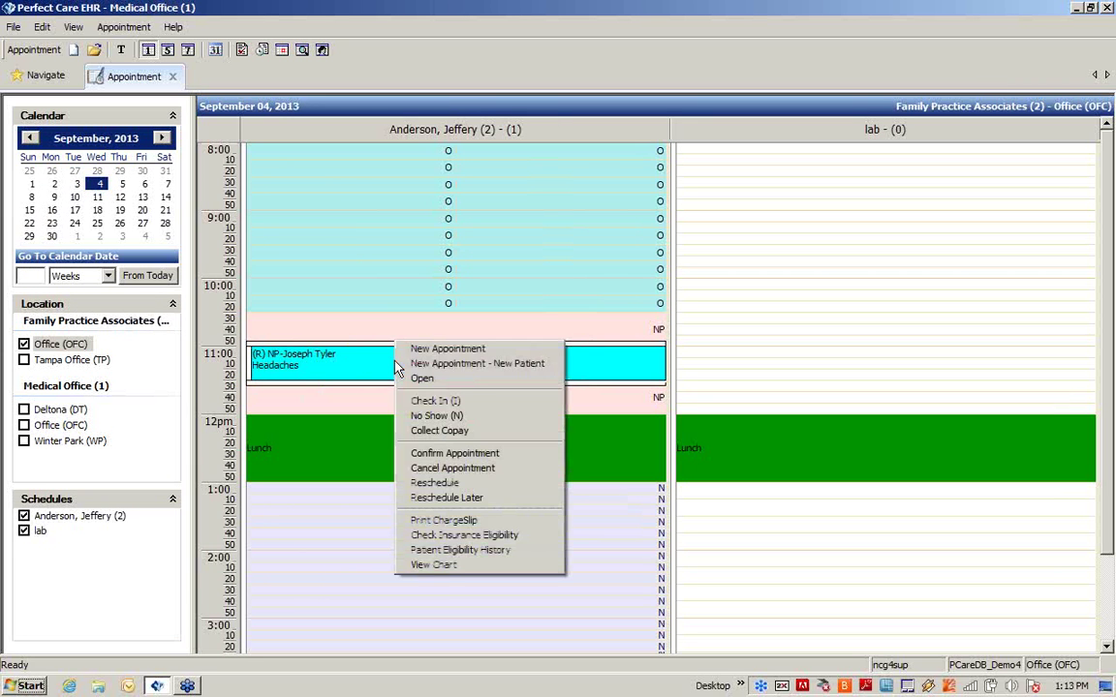
left_click(469, 501)
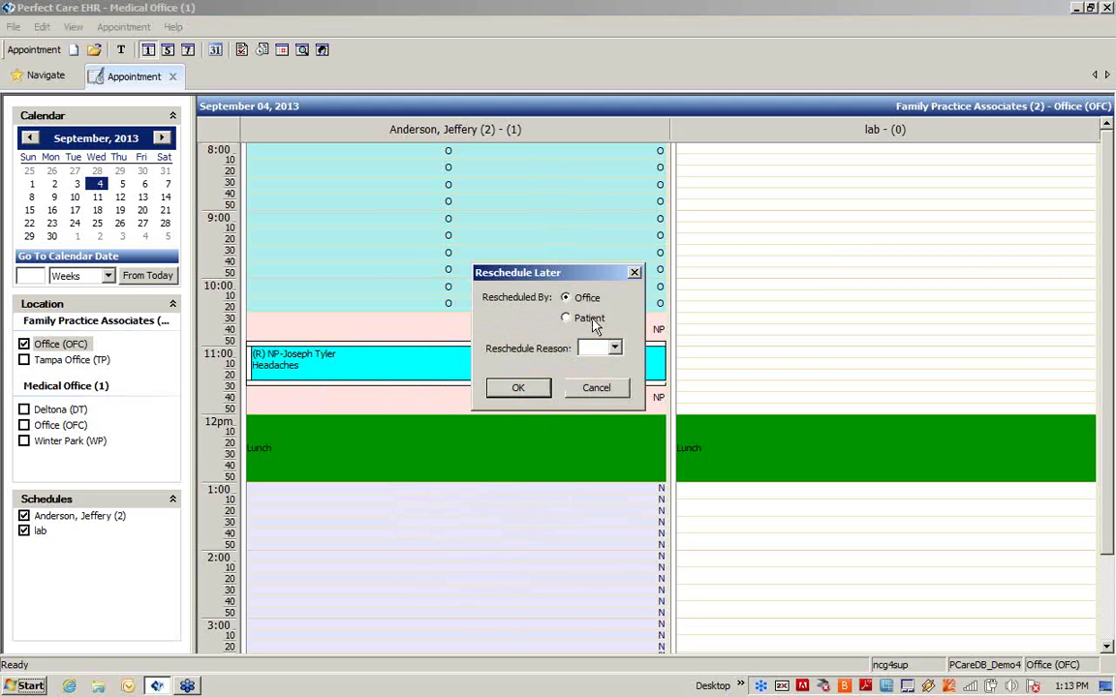
left_click(614, 349)
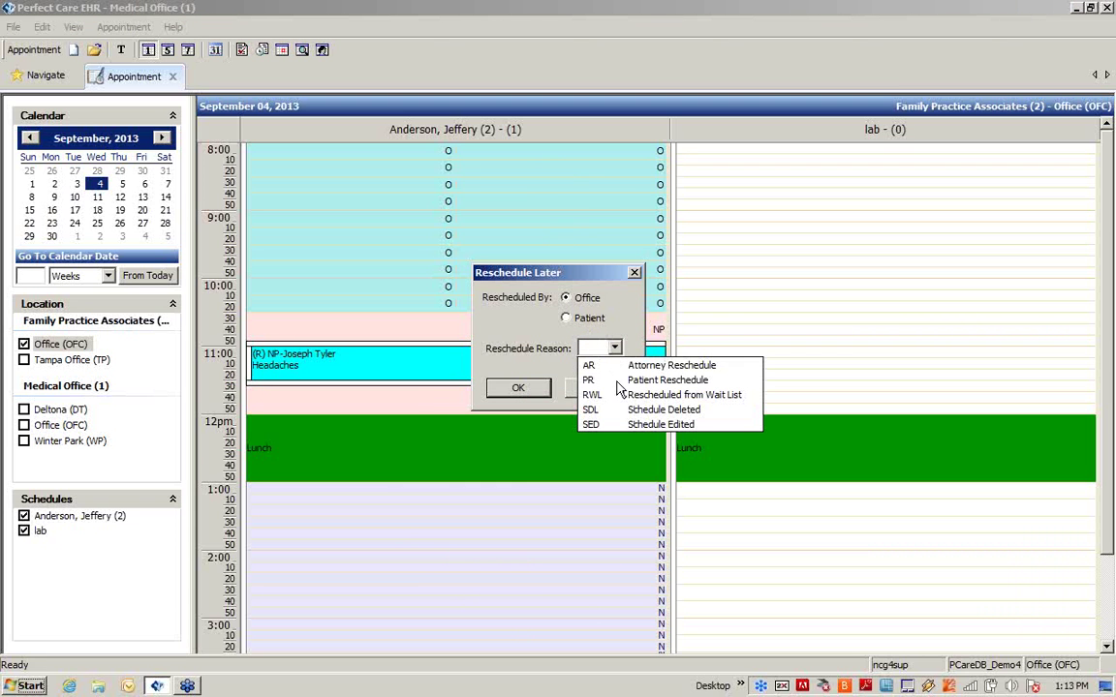
left_click(590, 367)
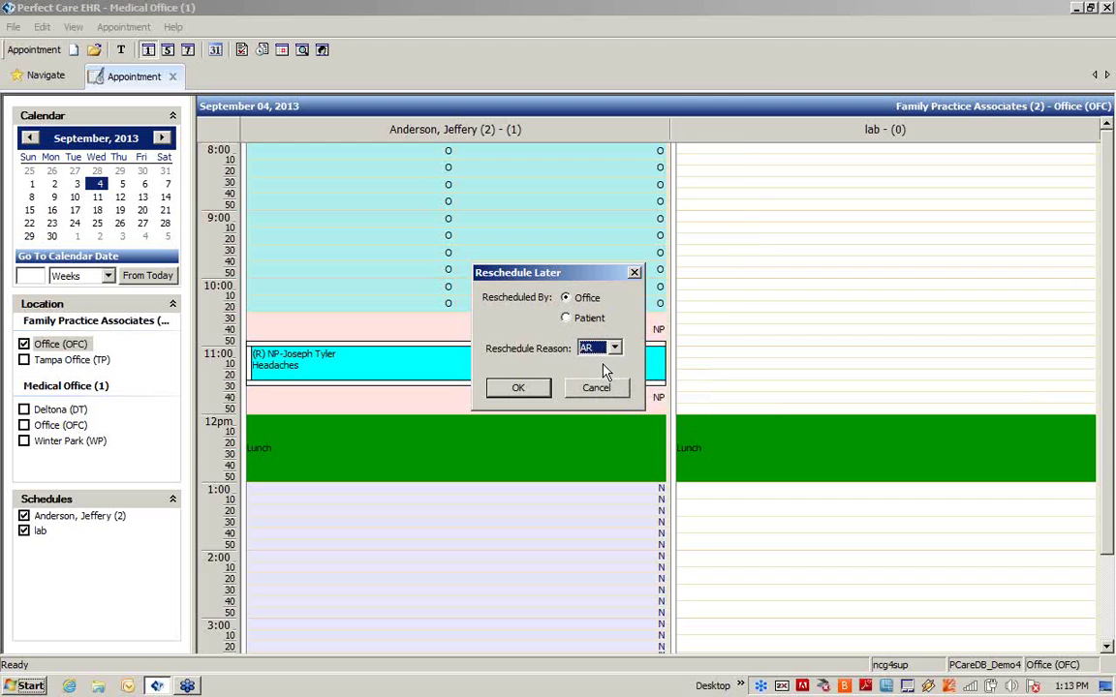
left_click(512, 389)
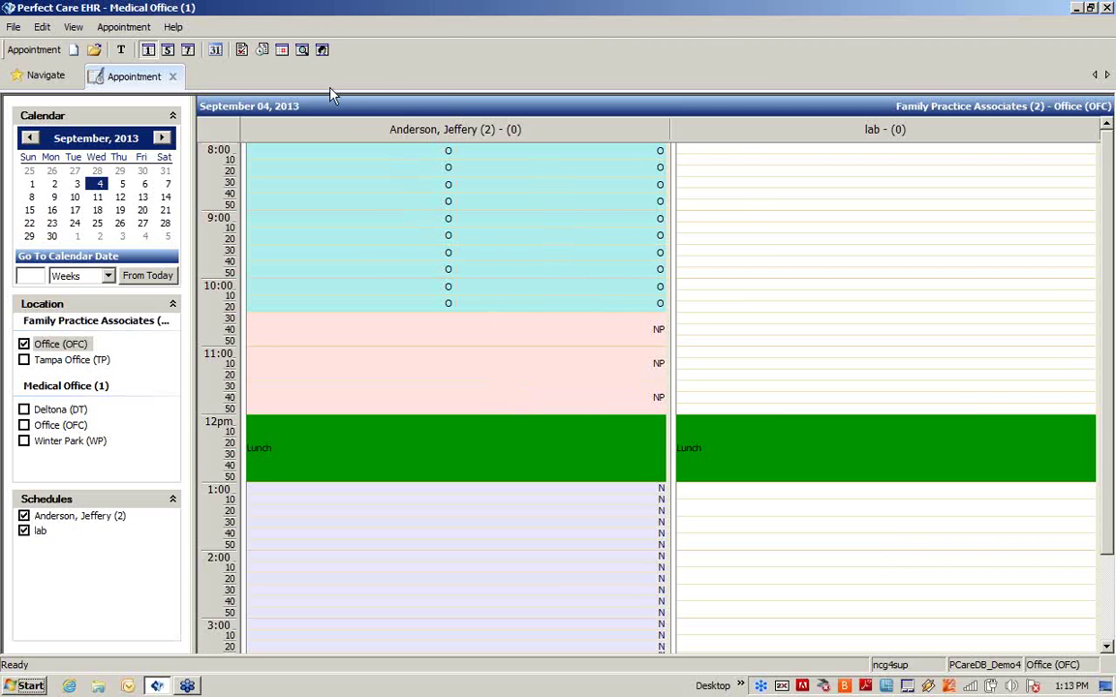
Step: Open the awaiting-reschedule list and pull up the 09/04/2013 11:00 AM entry
left_click(280, 50)
left_click_drag(739, 317, 533, 247)
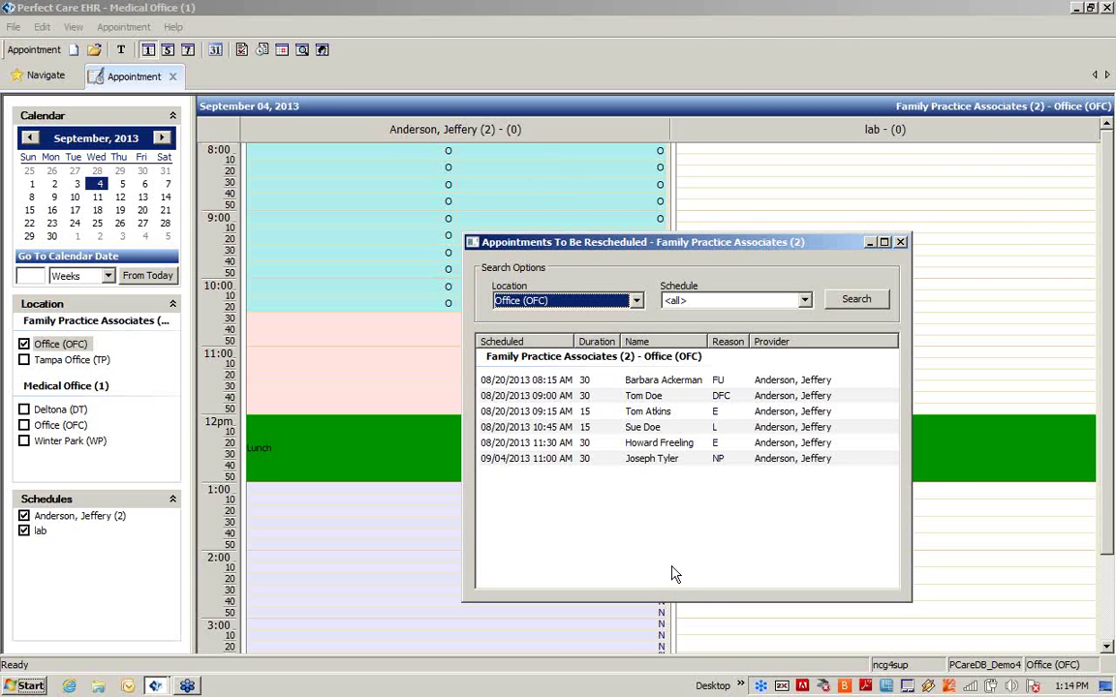
left_click(578, 465)
right_click(580, 467)
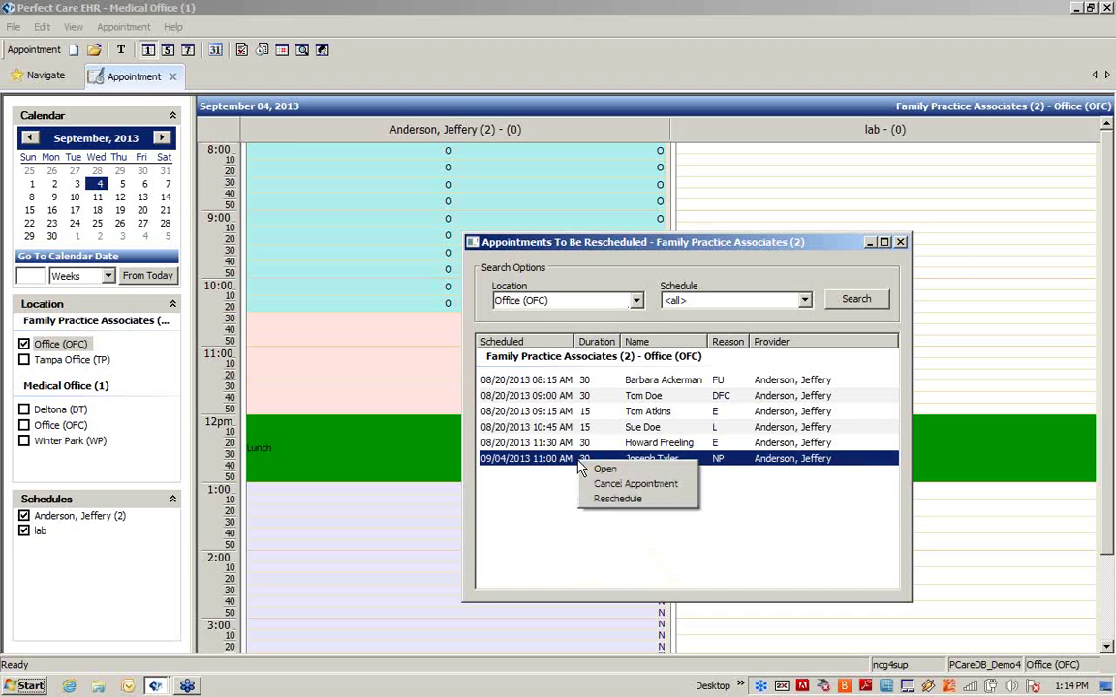
left_click(610, 499)
Step: Rebook the waiting headaches appointment at 11:00 AM on September 3, 2013
left_click(630, 500)
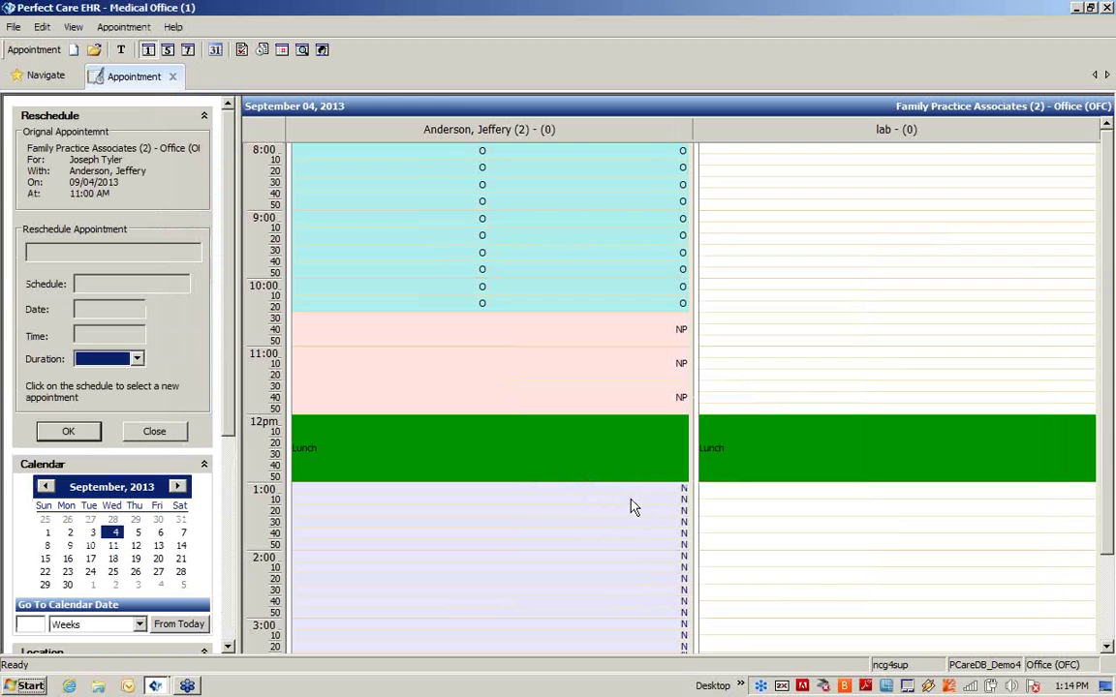
left_click(90, 533)
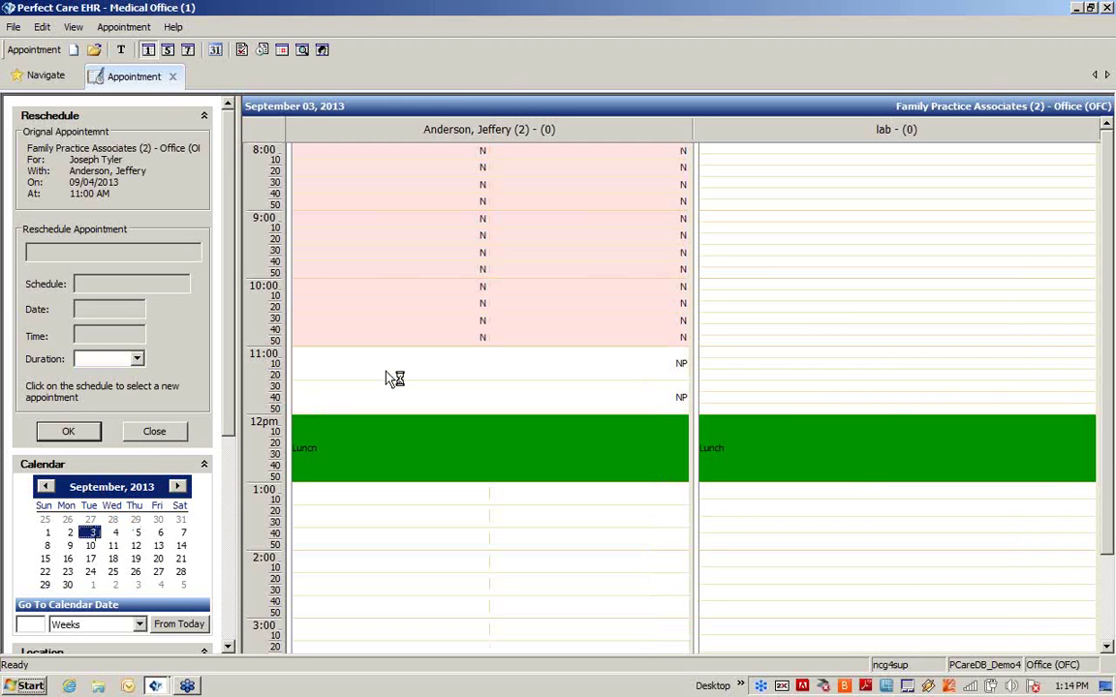
left_click(394, 377)
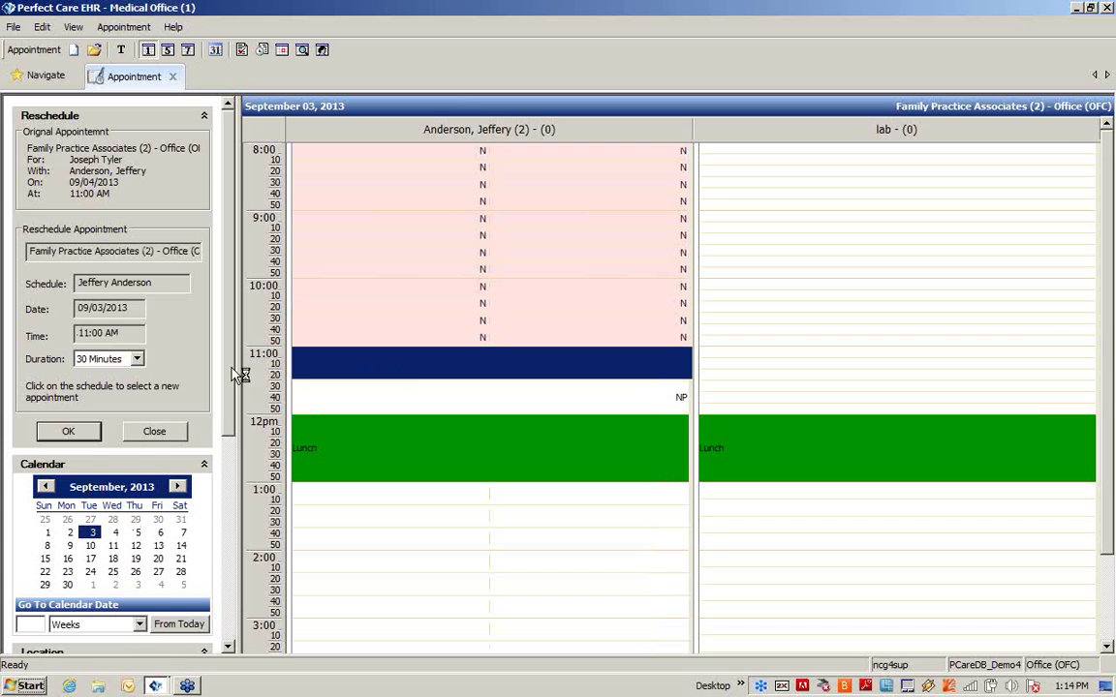
left_click(69, 430)
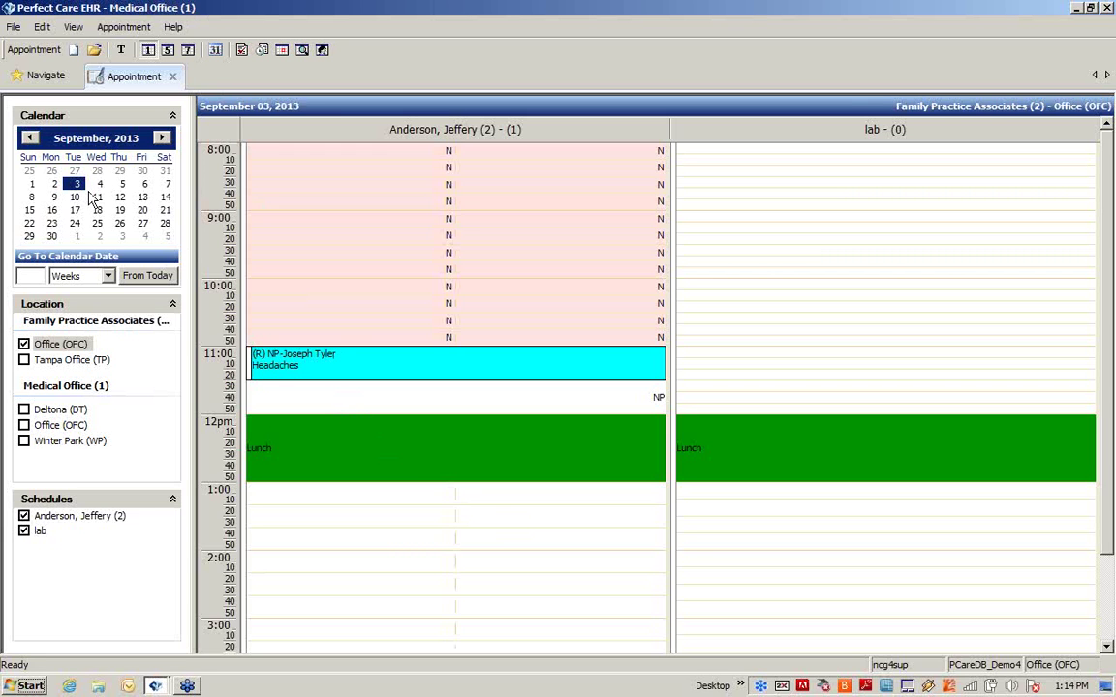
Step: Start a new 9:30 appointment on August 23, 2013 and select the patient
left_click(122, 50)
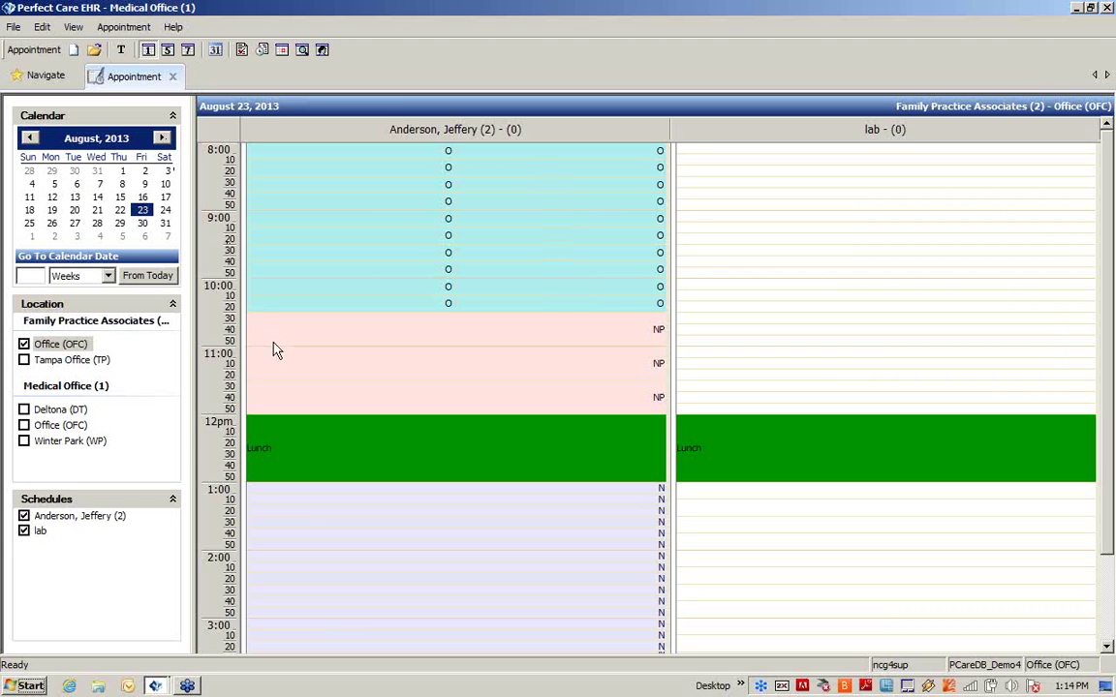
right_click(285, 253)
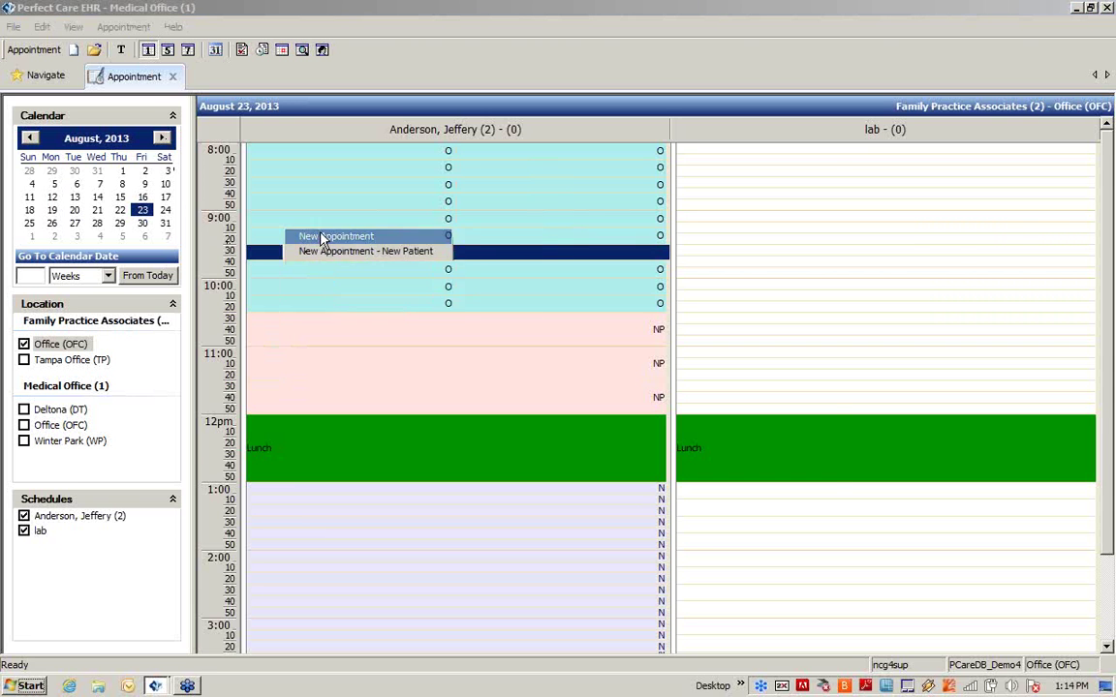
left_click(324, 237)
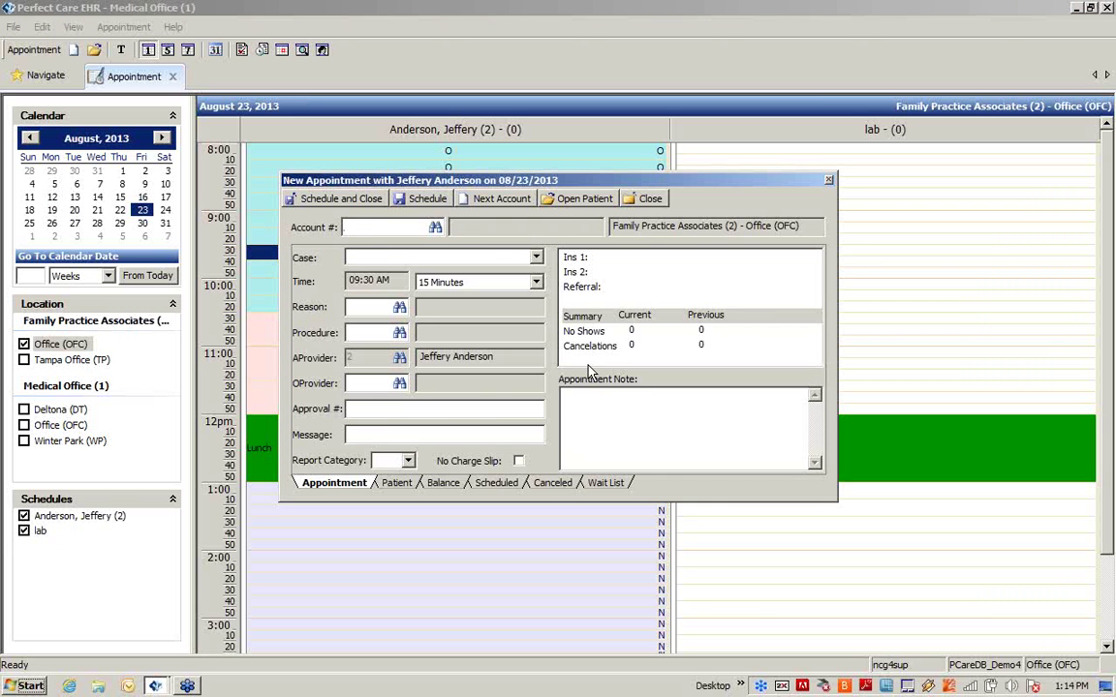
left_click(436, 229)
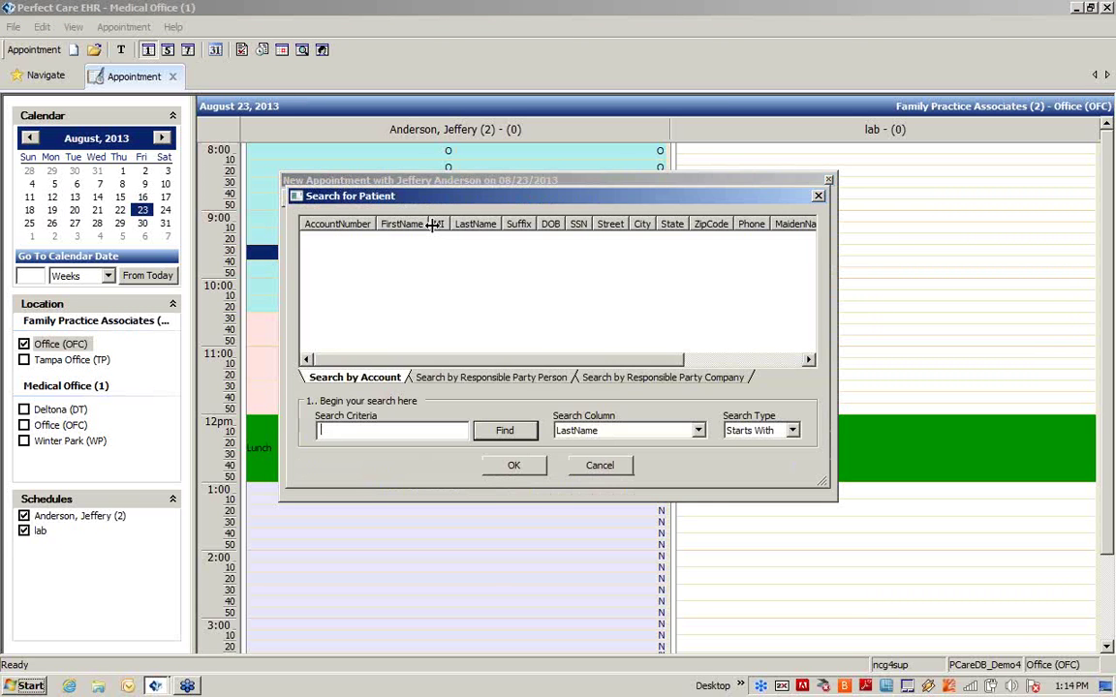
left_click(488, 436)
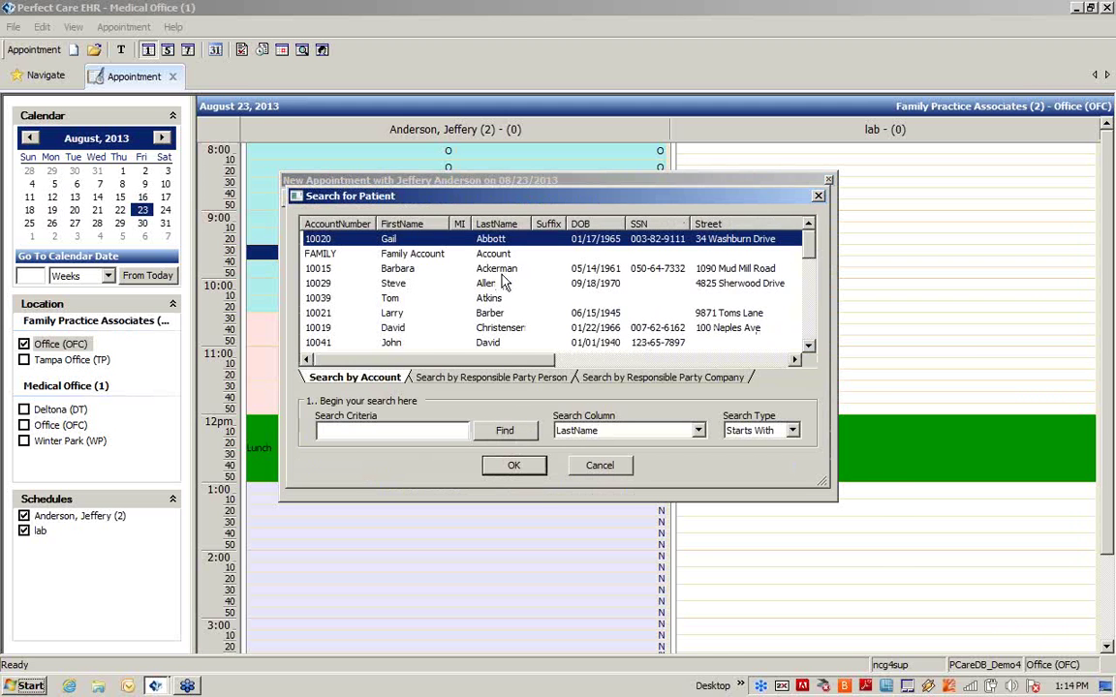
left_click(499, 269)
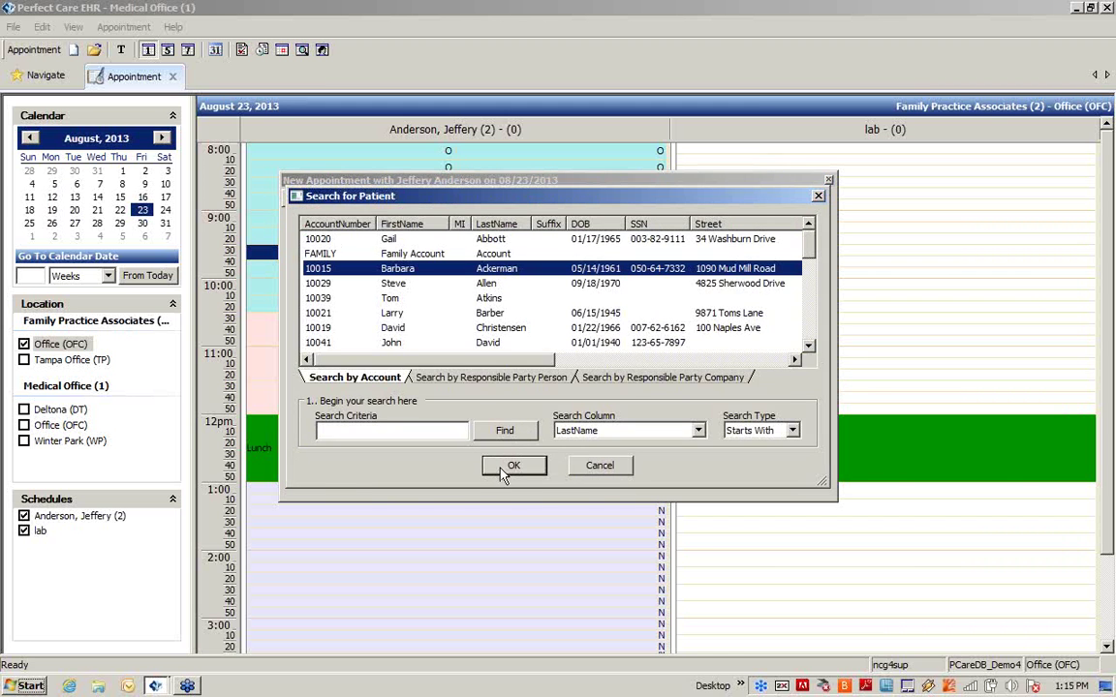
left_click(511, 465)
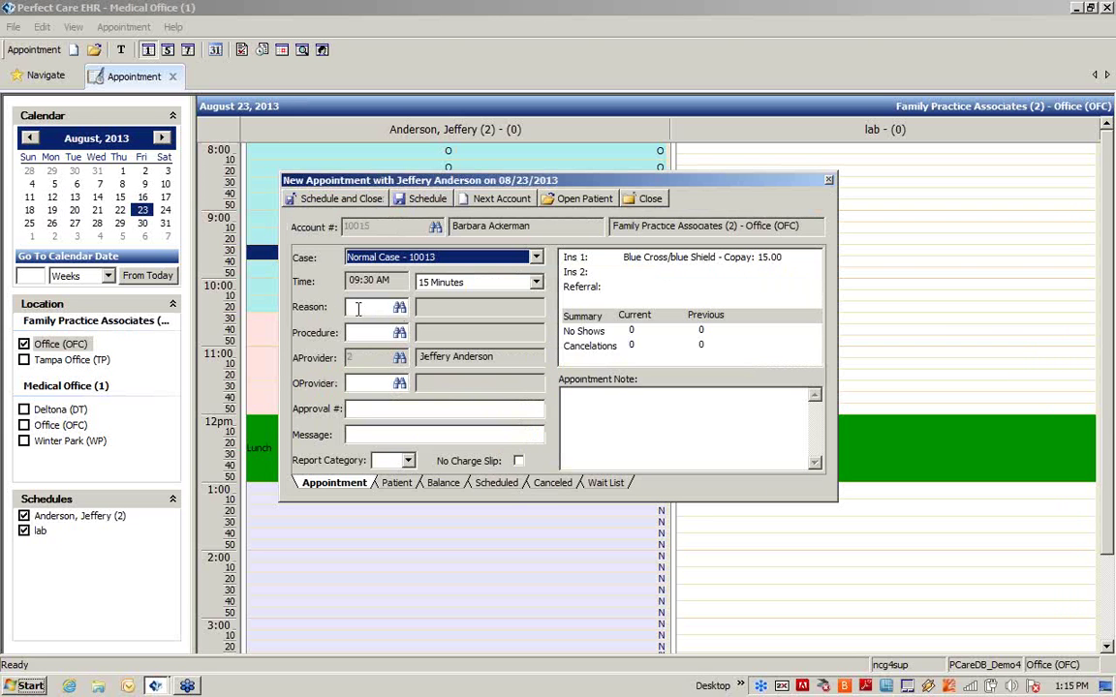
Step: Set reason C (Consultation) and enter the referring doctor's headaches consult message
left_click(357, 307)
type("C")
key("Tab")
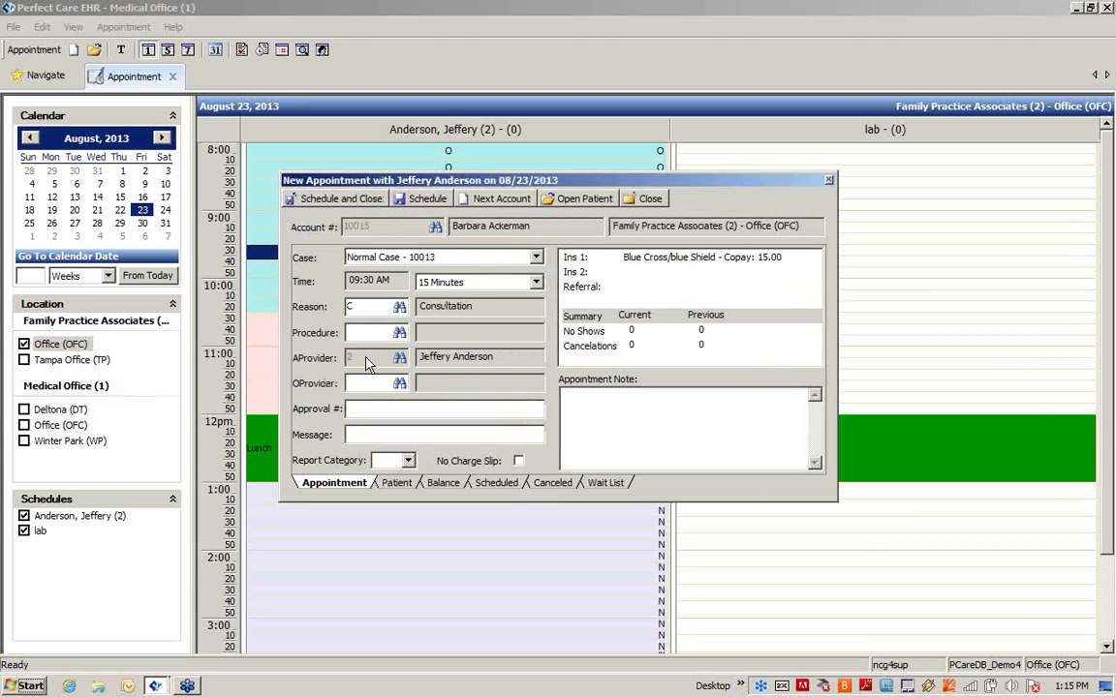
left_click(377, 434)
type("consult from Dr. Smith for")
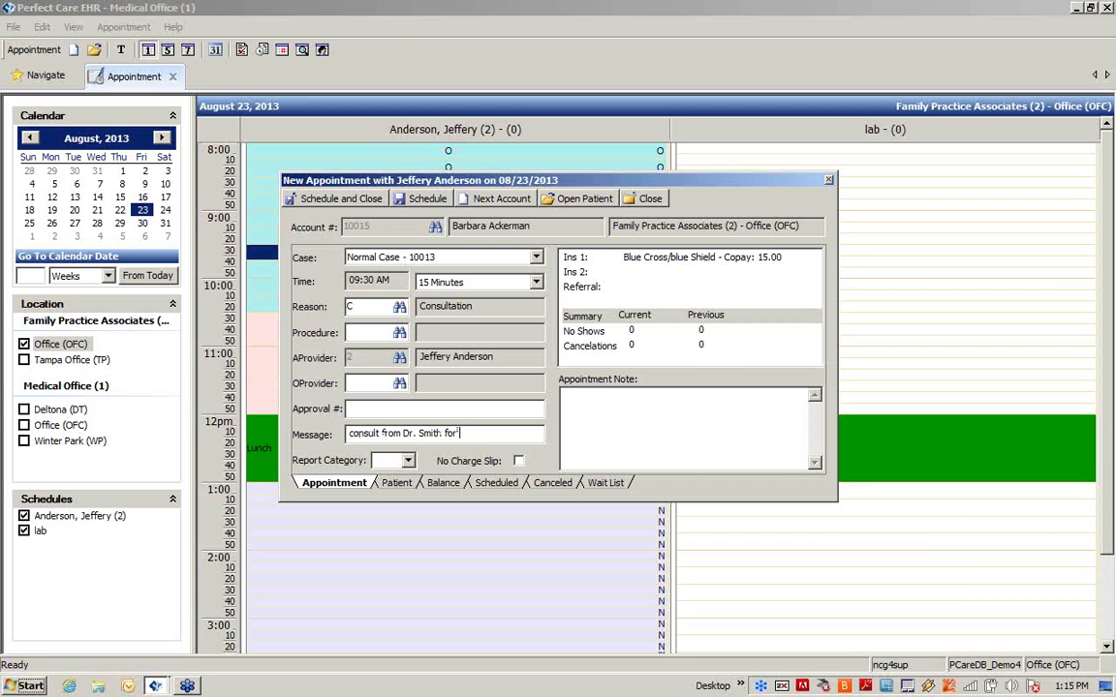
type(" Headaches")
left_click(391, 484)
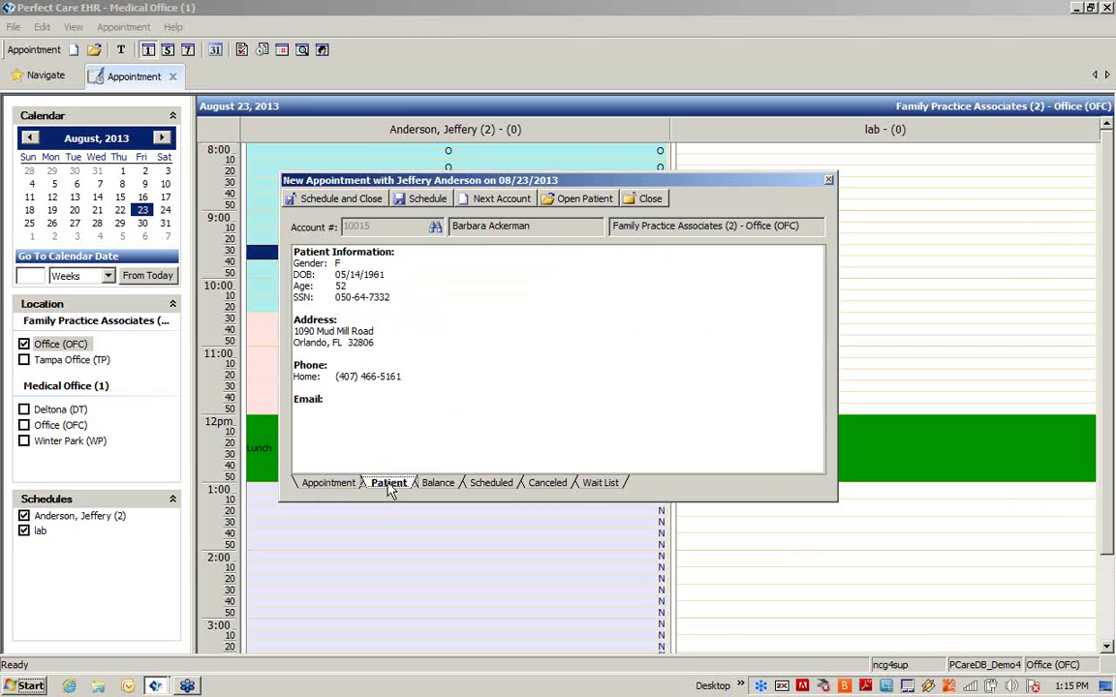
left_click(449, 483)
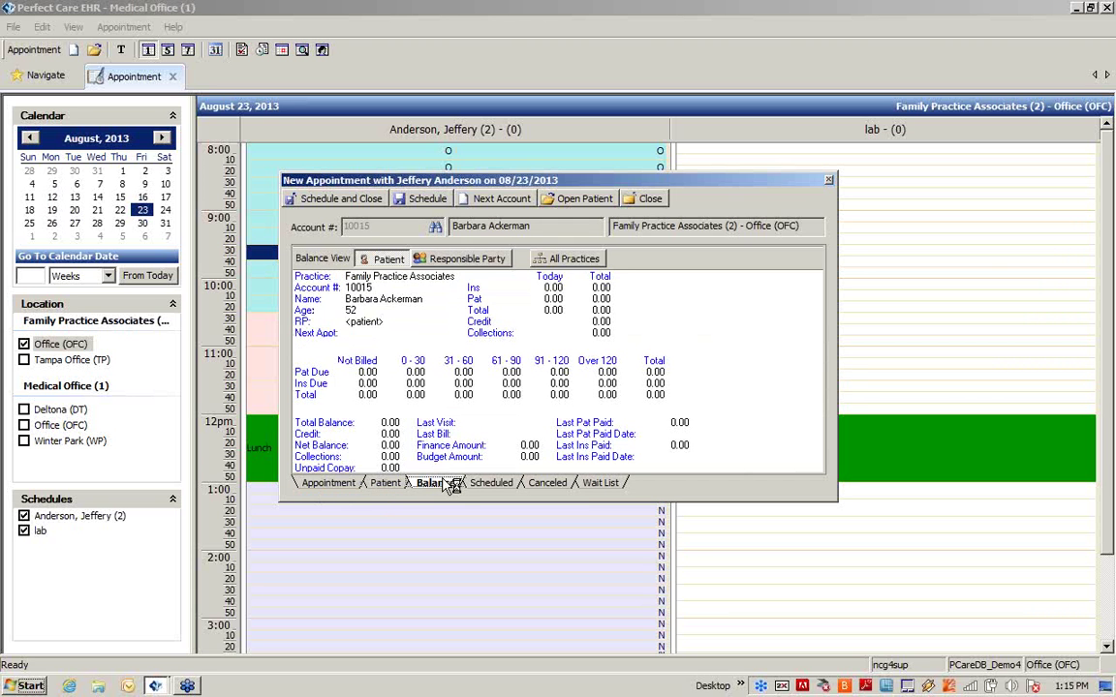
left_click(513, 483)
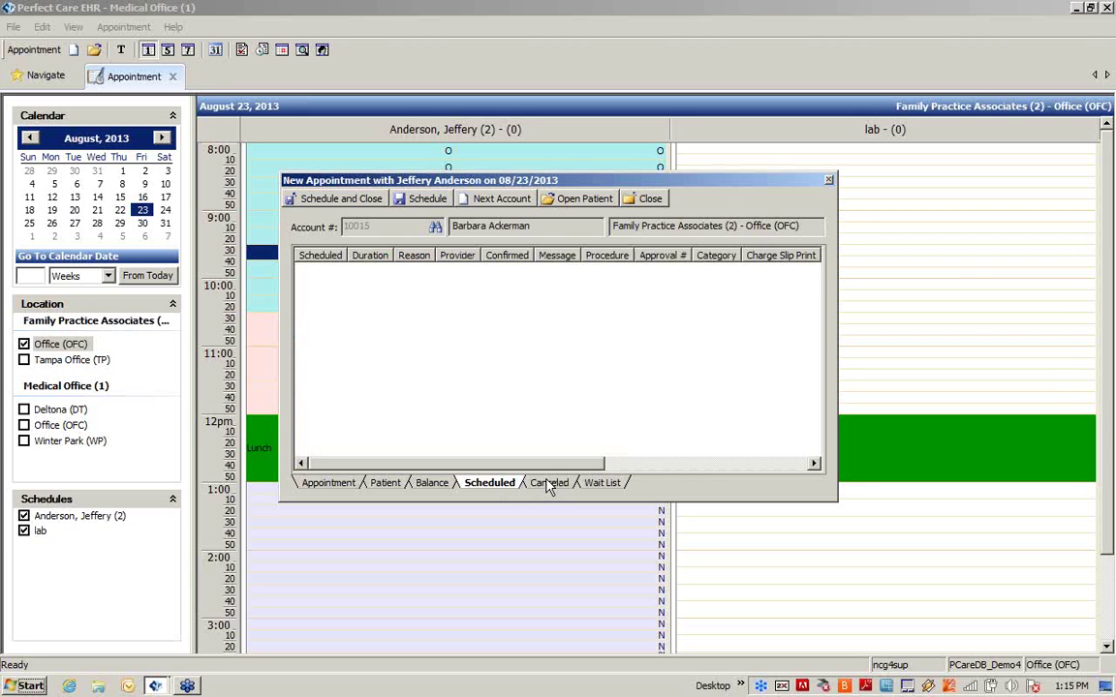
left_click(565, 486)
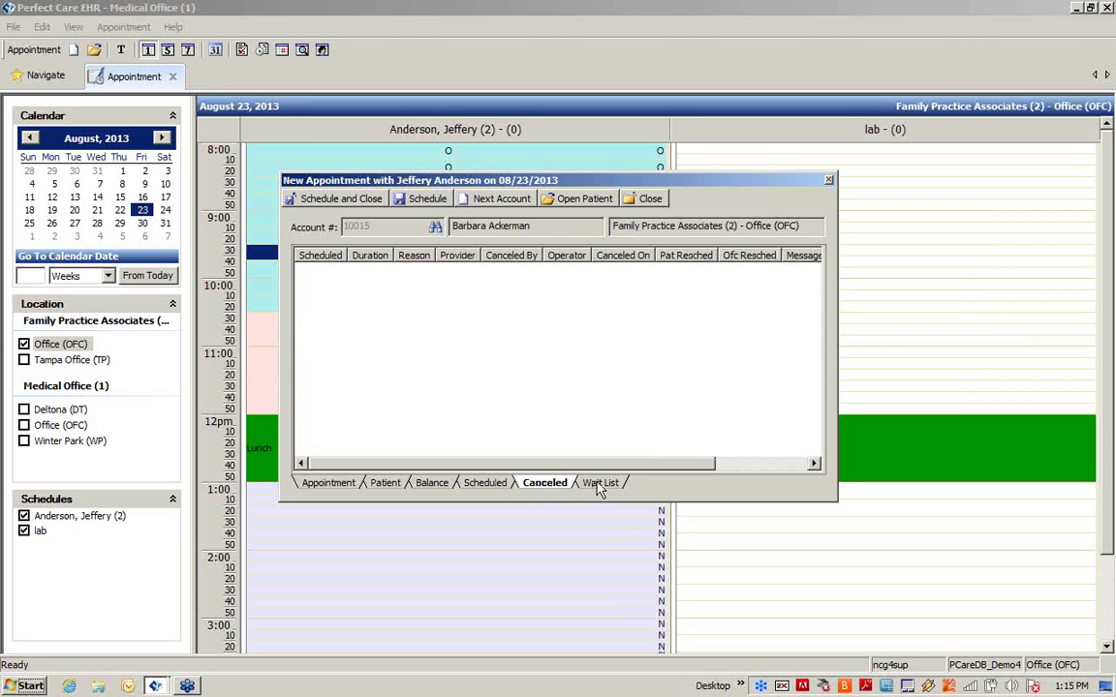
left_click(600, 484)
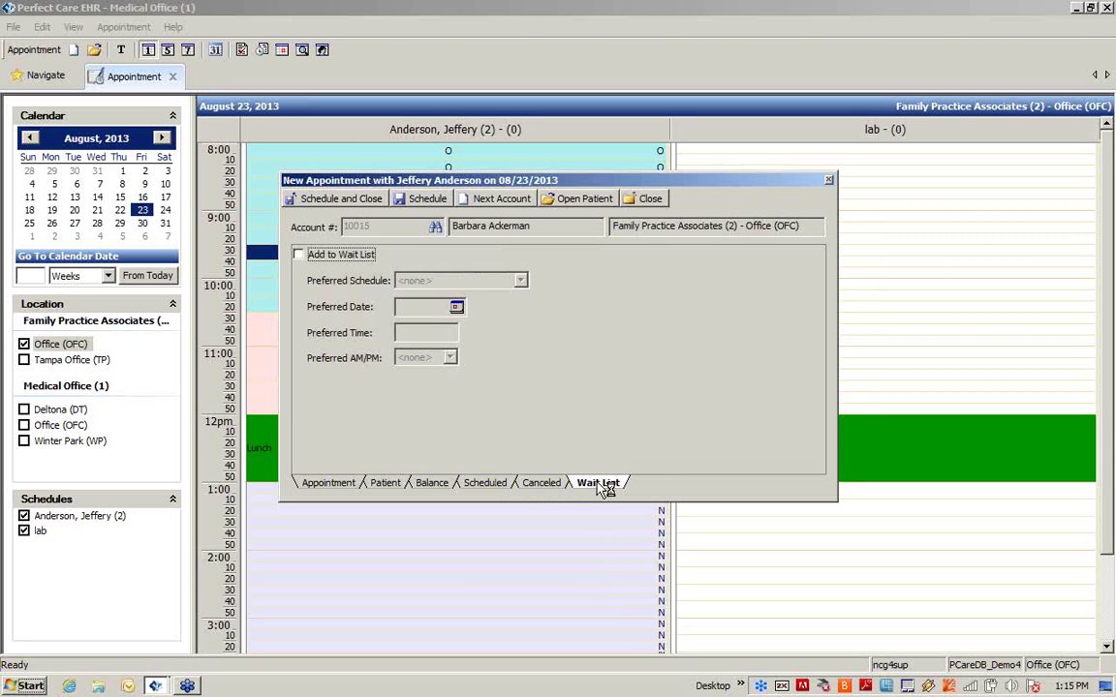
left_click(334, 484)
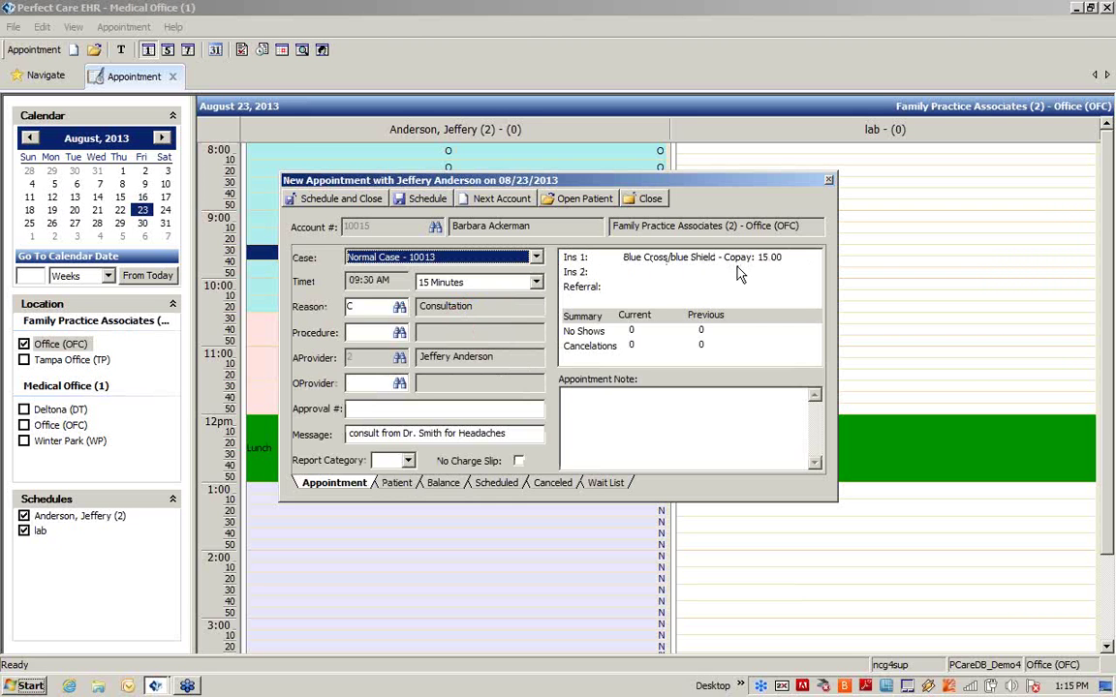
Step: Schedule the 9:30 consultation and accept the past-date warning
left_click(344, 200)
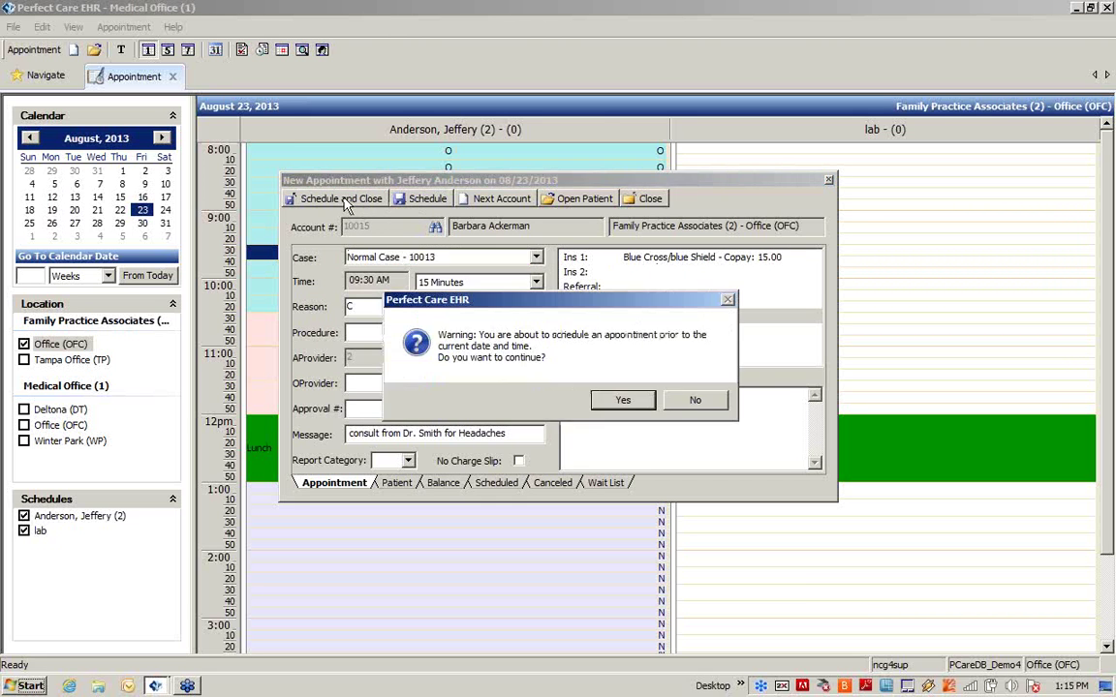
left_click(628, 400)
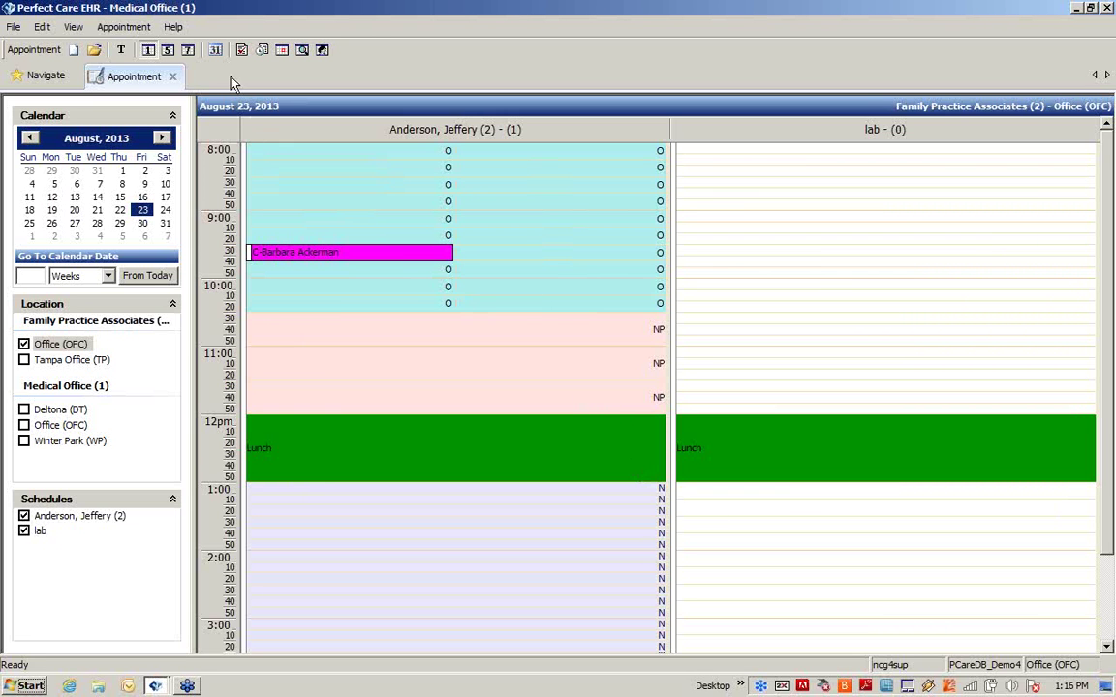
Step: In the Aug 19–23 week, move the 08/19 10:30 appointment to 08/23 at 11:00
left_click(168, 52)
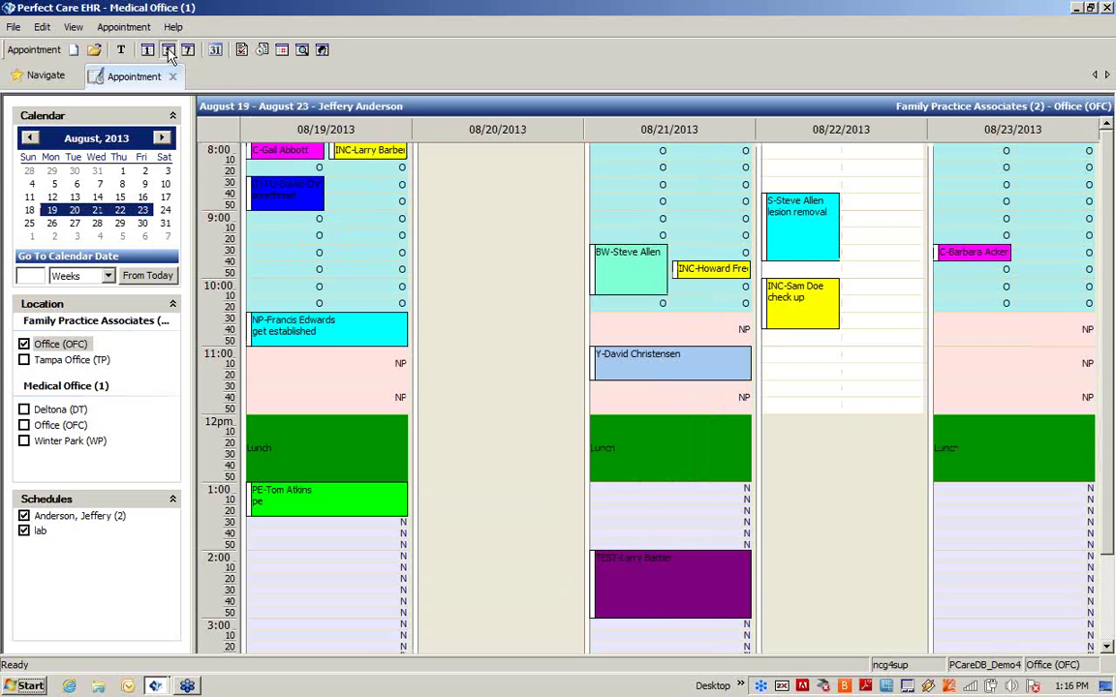
mouse_move(348, 340)
mouse_move(308, 345)
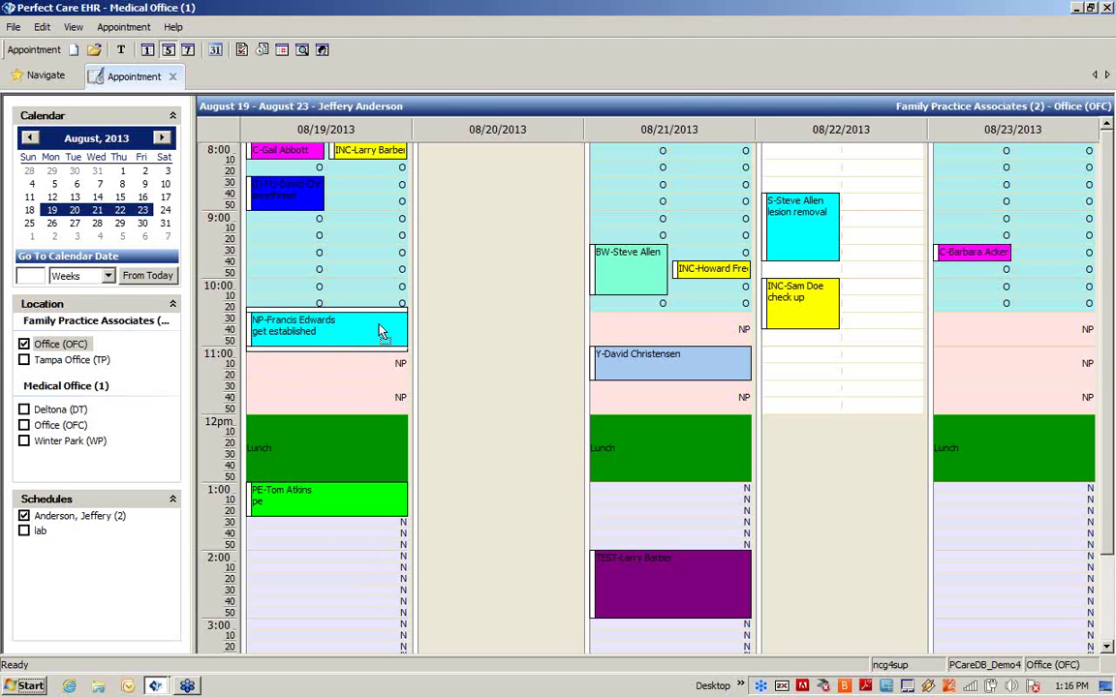
left_click(1048, 366)
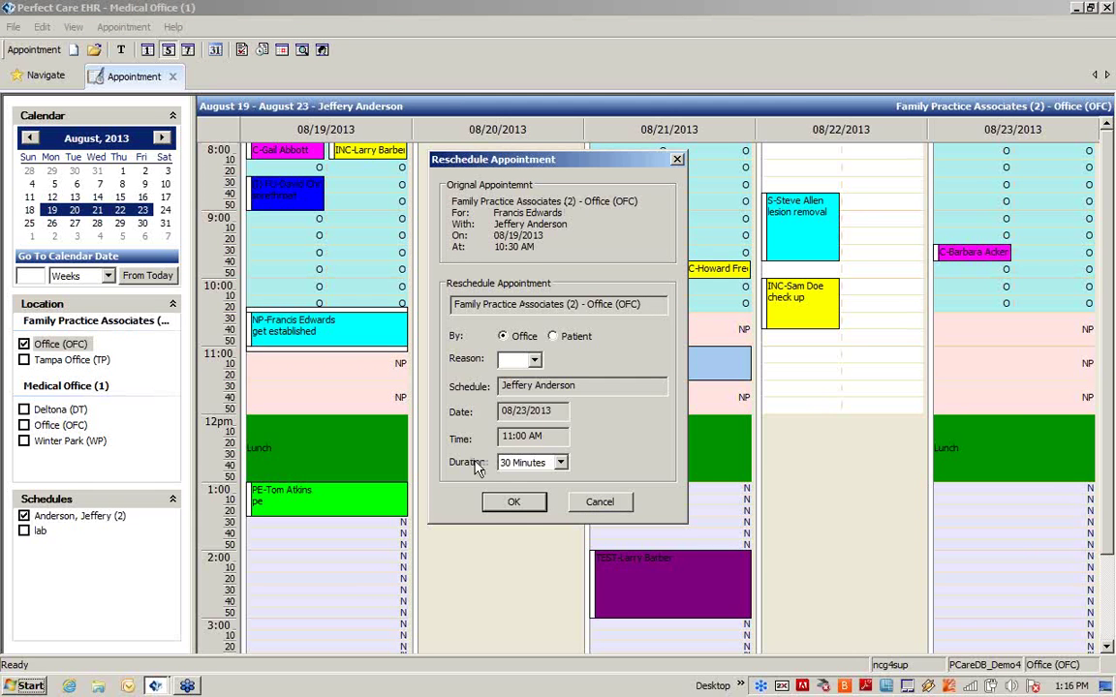
left_click(507, 499)
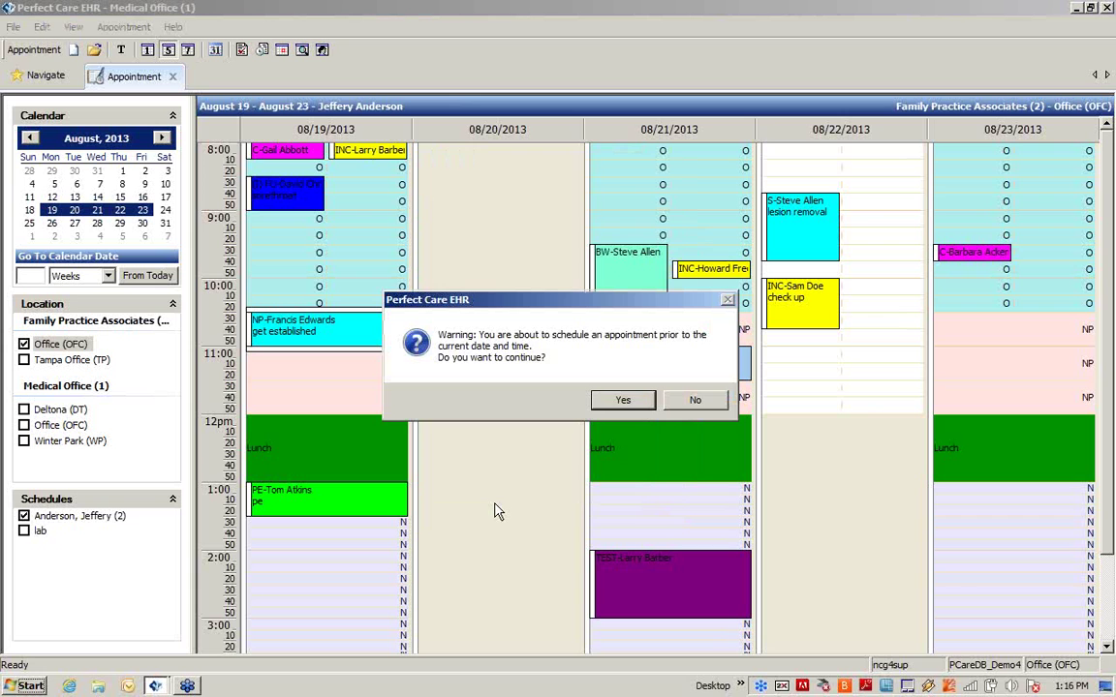
left_click(625, 400)
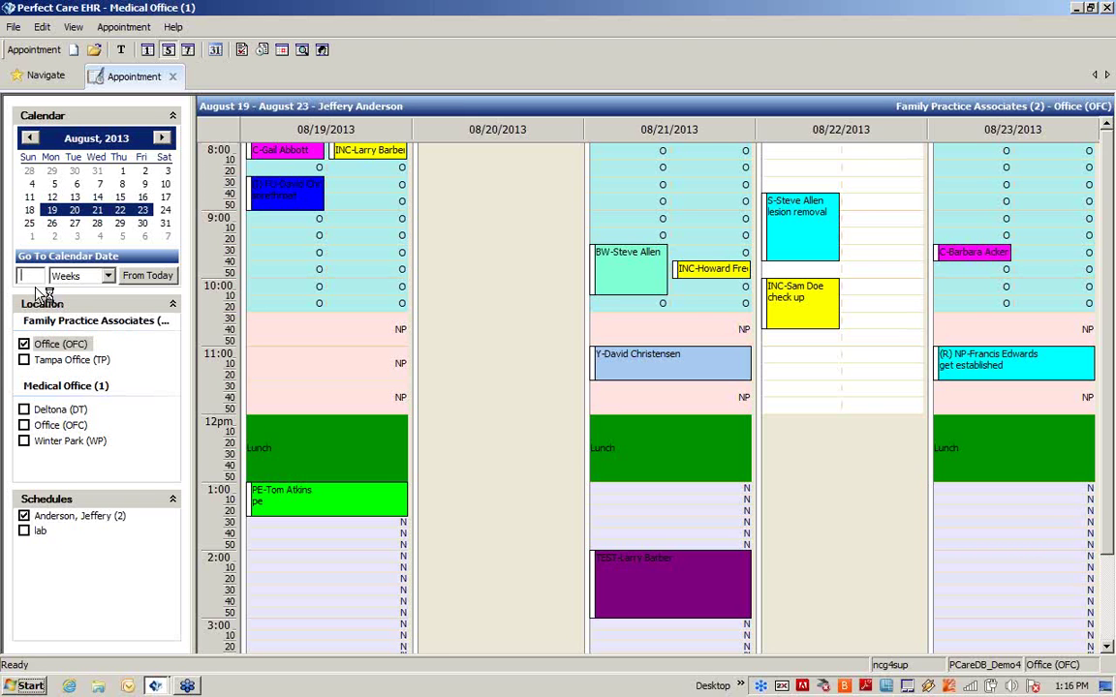
Step: Jump the schedule 2 months ahead from today, then close the Appointment tab
type("2")
left_click(109, 277)
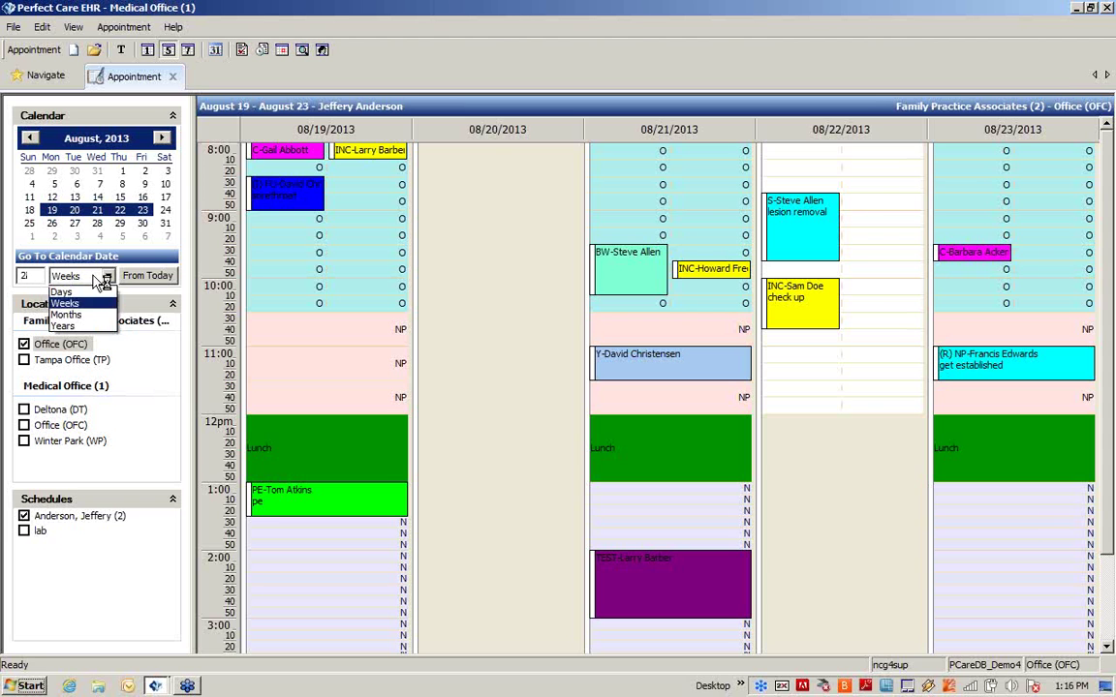
left_click(75, 301)
left_click(145, 280)
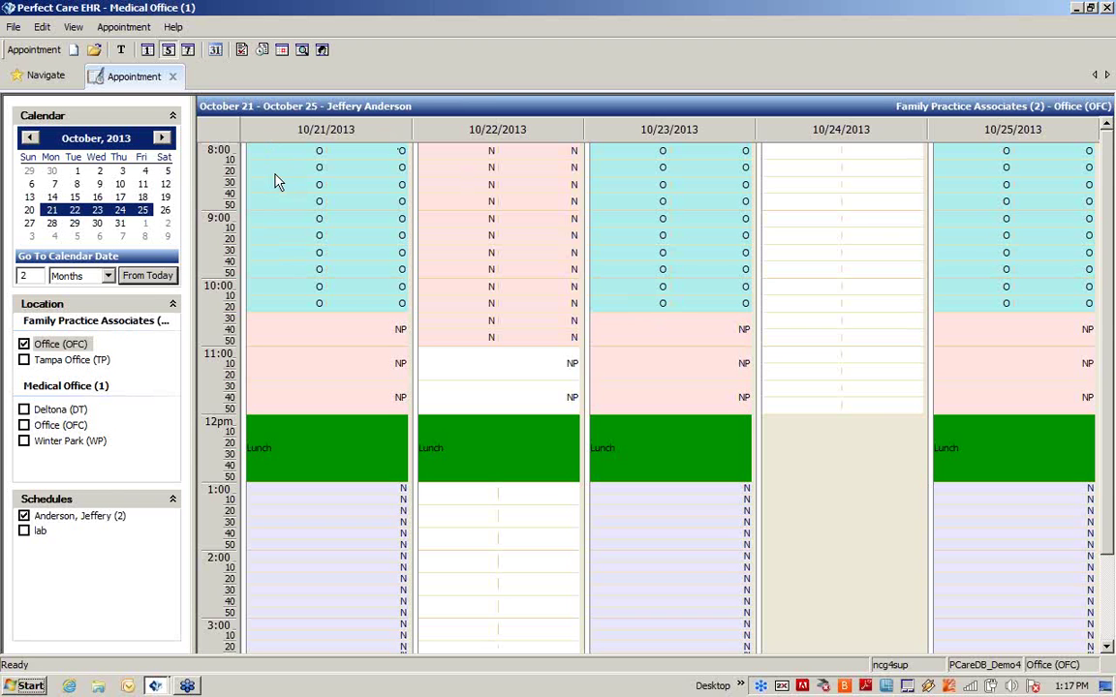
left_click(172, 76)
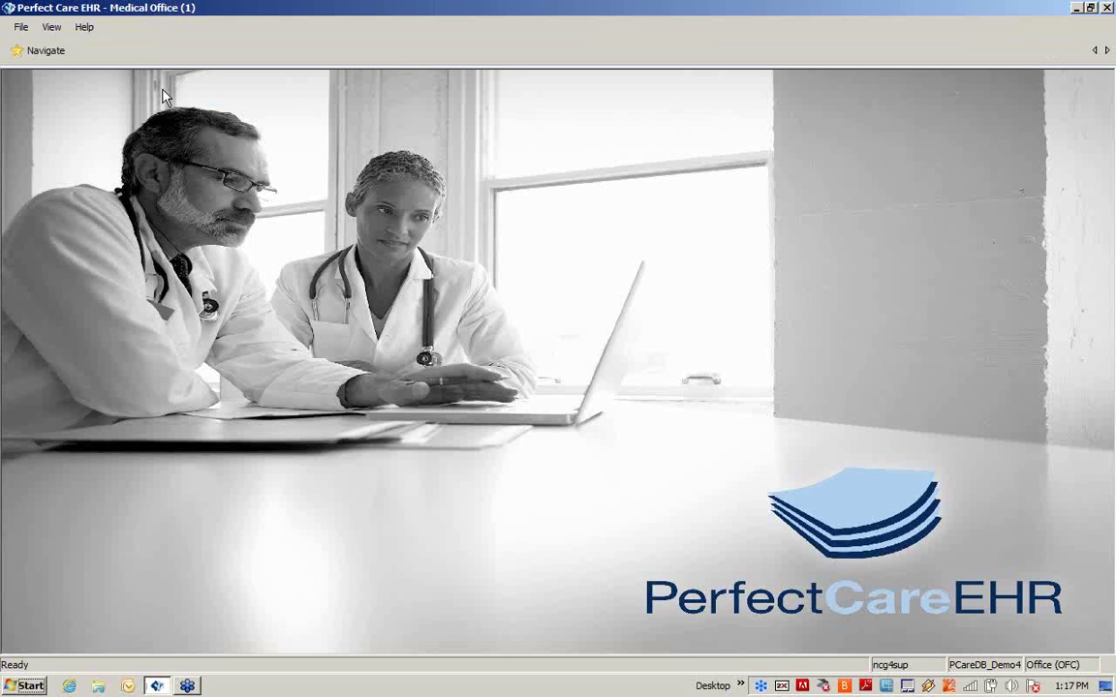